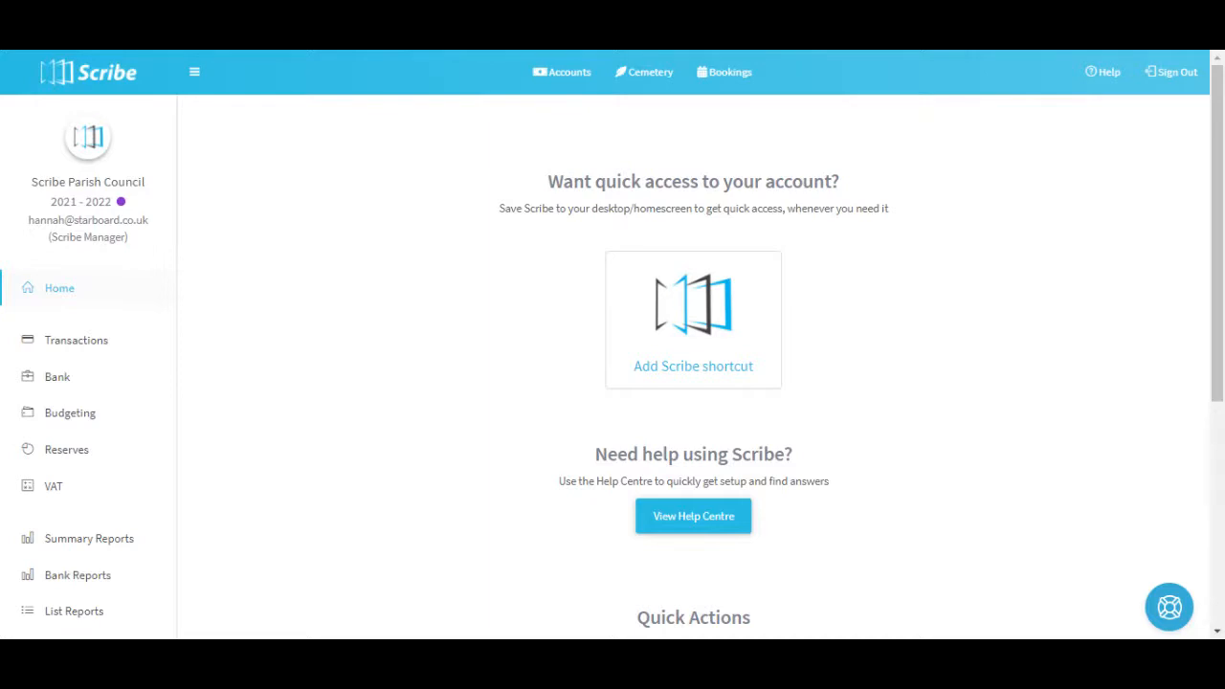
Open the council profile, make sure VAT Registered is enabled, and save the profile.
scroll(58, 407, down, 3)
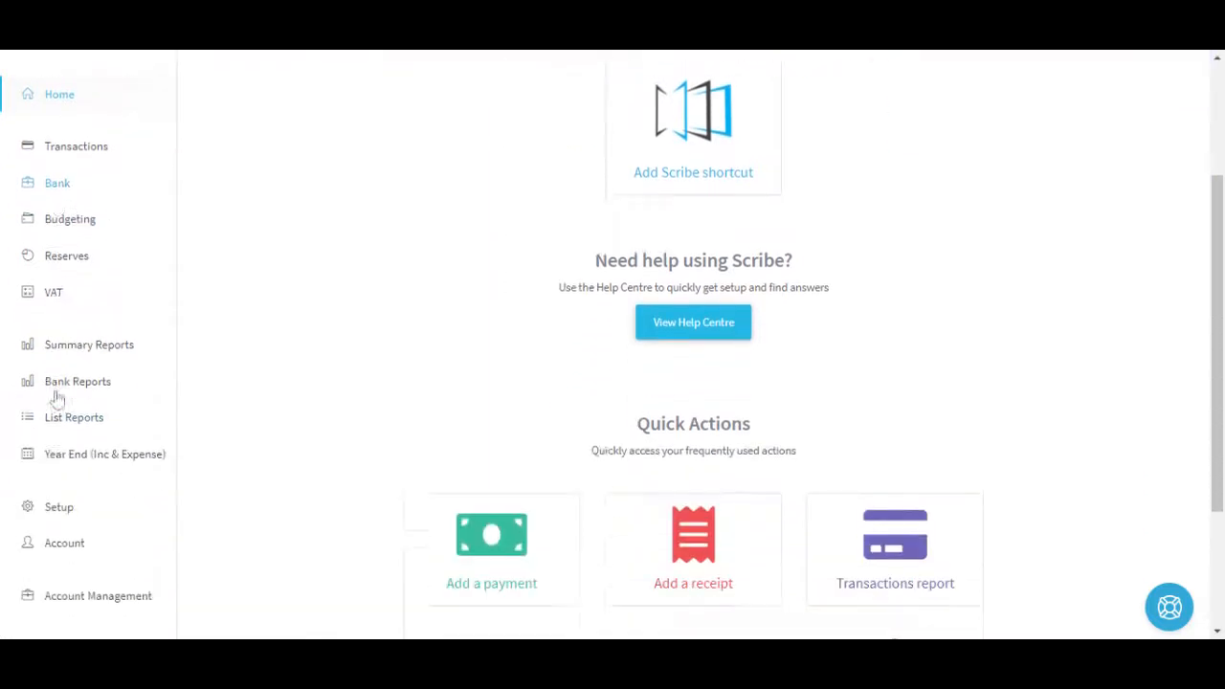
click(67, 468)
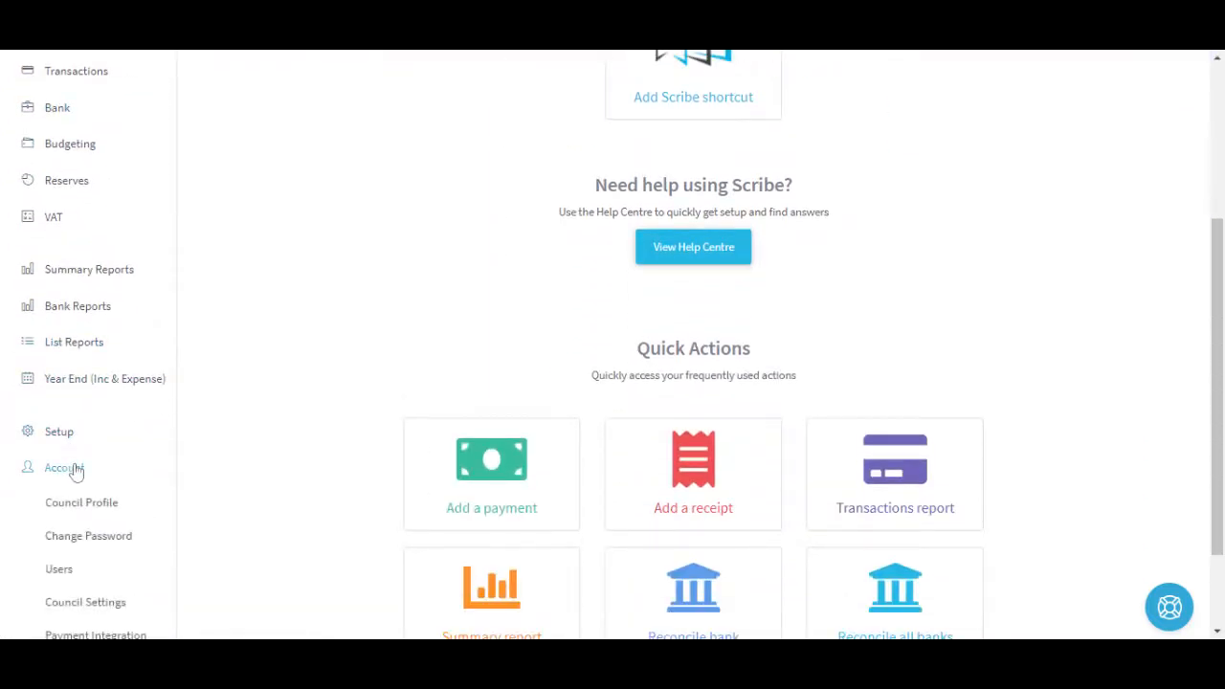
scroll(74, 469, down, 1)
click(88, 416)
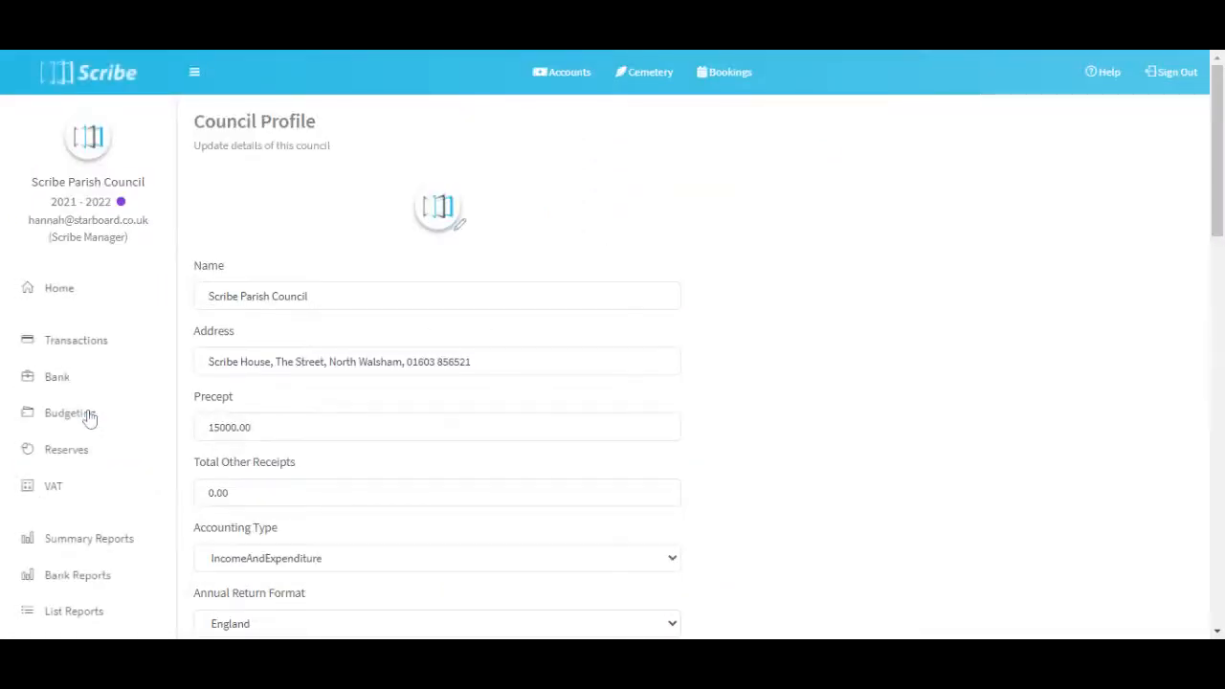
scroll(457, 223, down, 5)
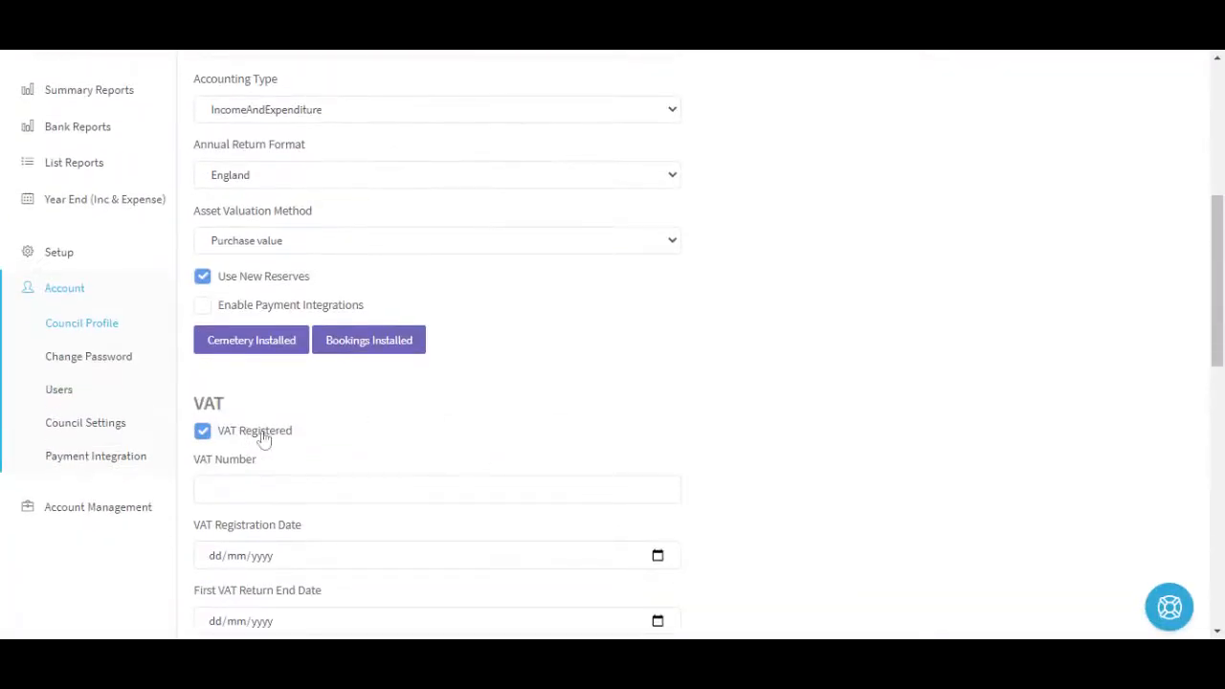
scroll(265, 438, down, 1)
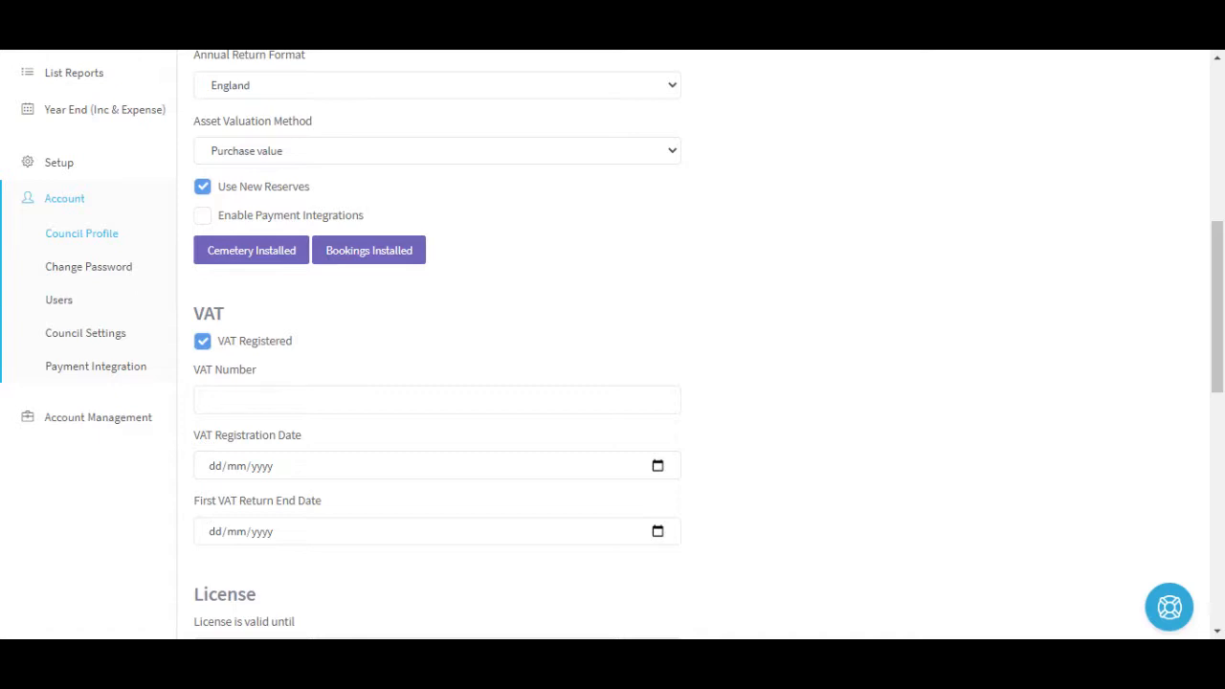
scroll(281, 389, down, 8)
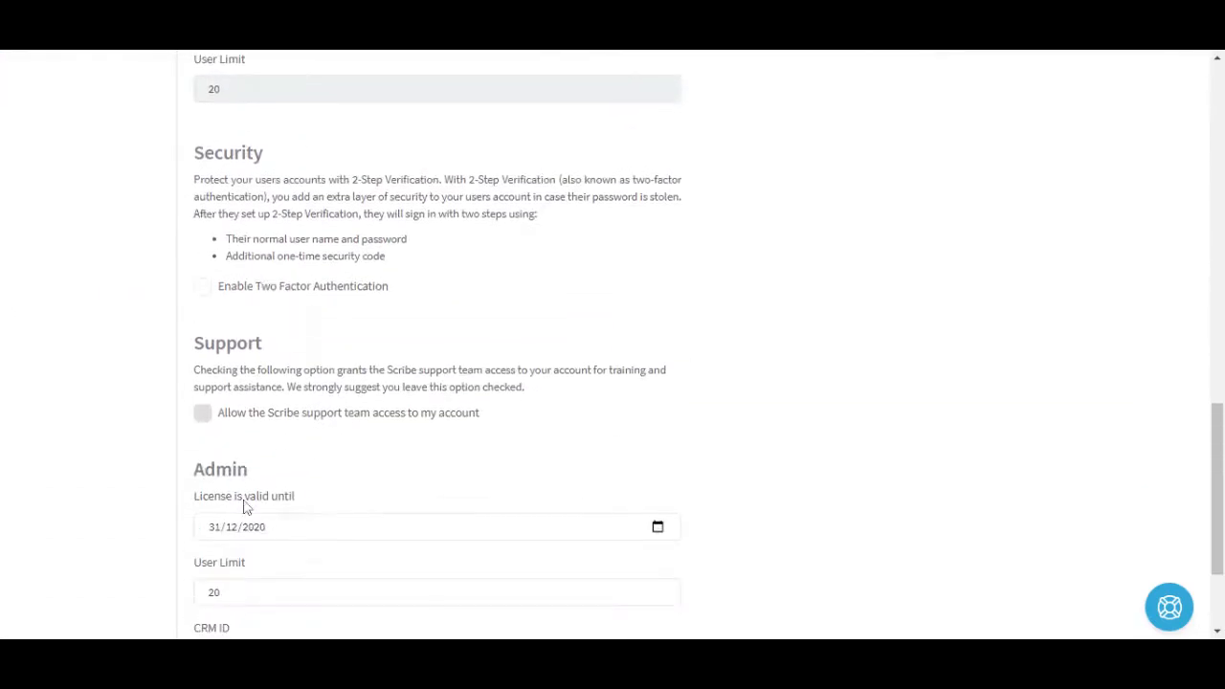
click(232, 532)
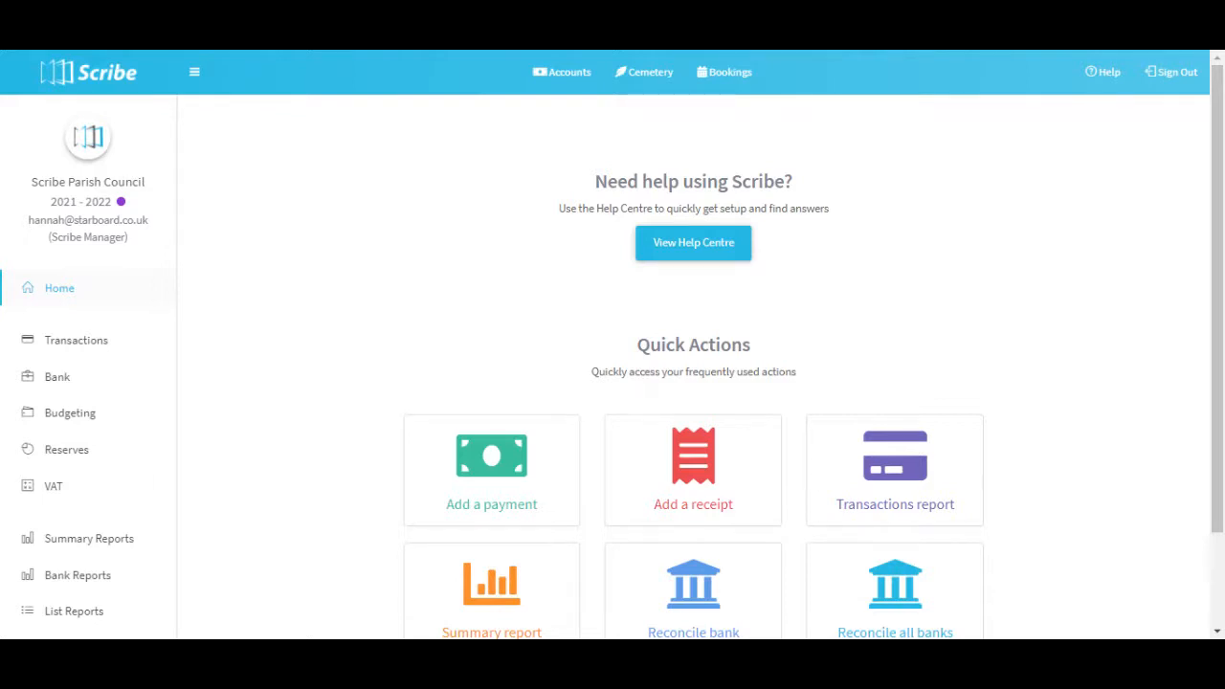
Open the VAT types in the setup area and add the VAT type for Reverse Charge.
scroll(166, 426, down, 5)
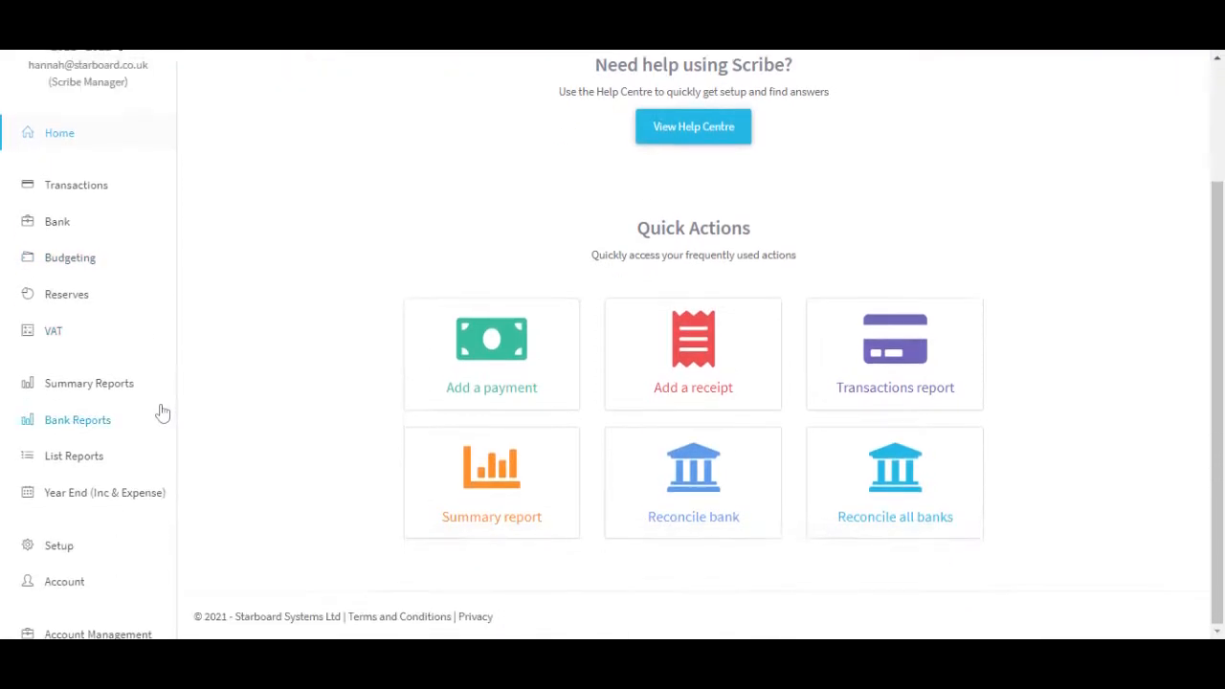
scroll(158, 417, up, 2)
click(84, 517)
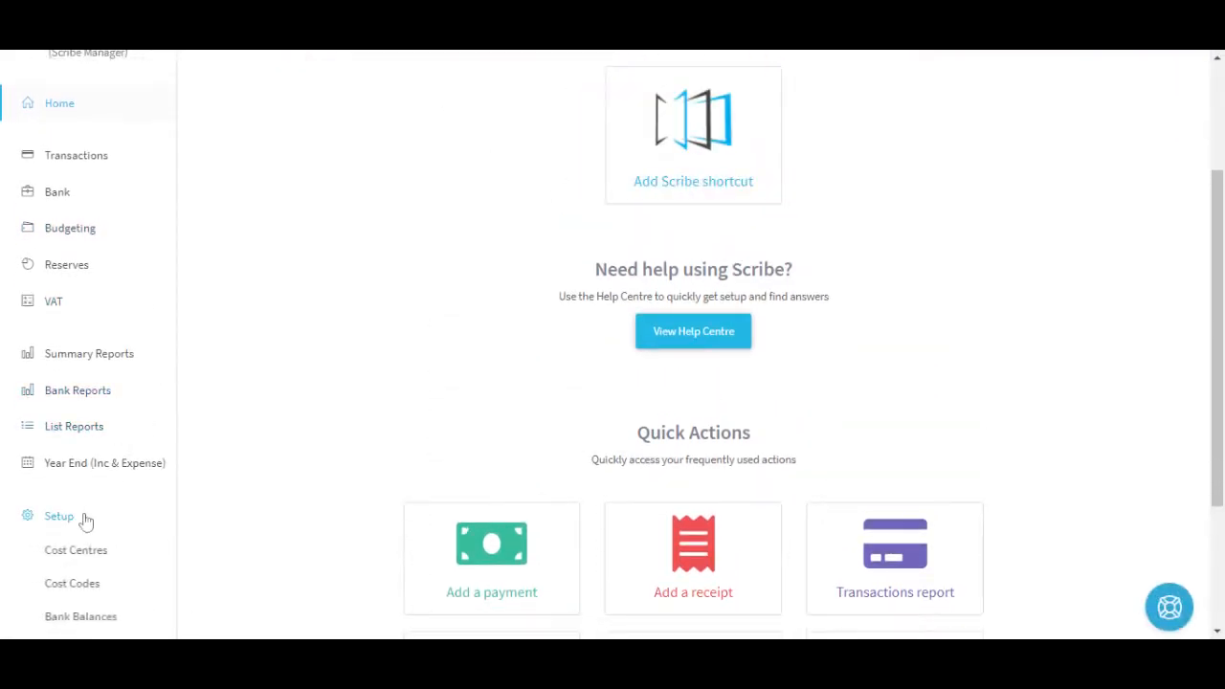
scroll(101, 355, down, 2)
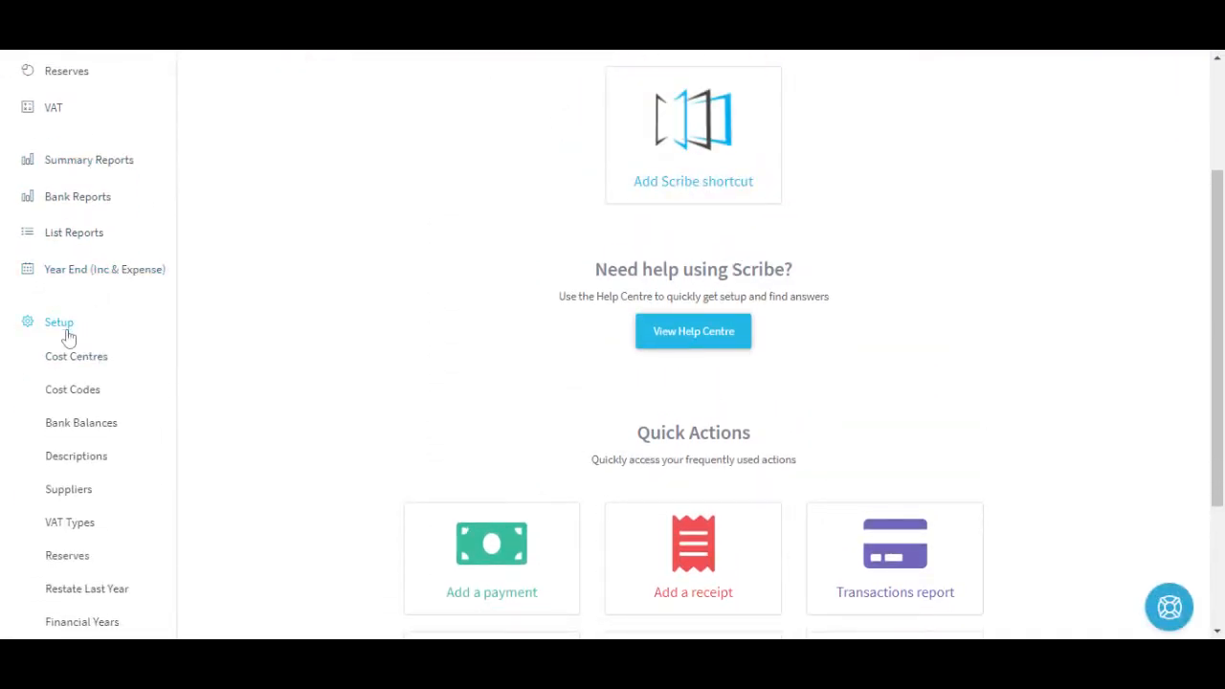
click(84, 526)
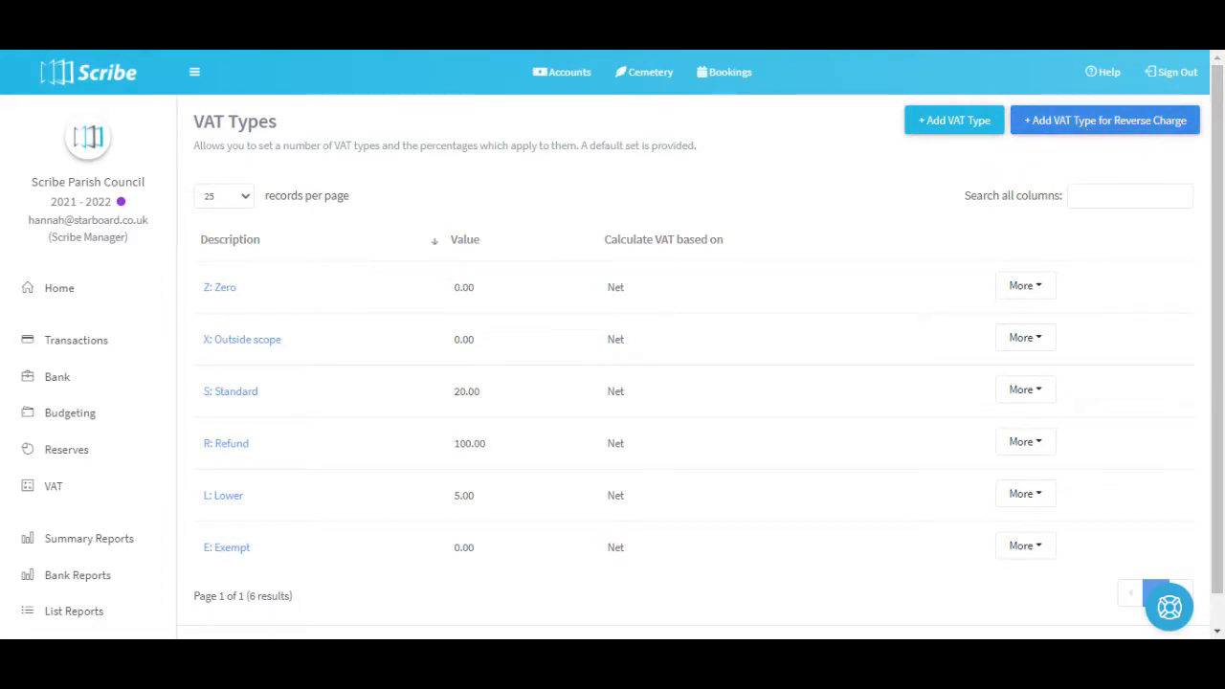
click(1087, 131)
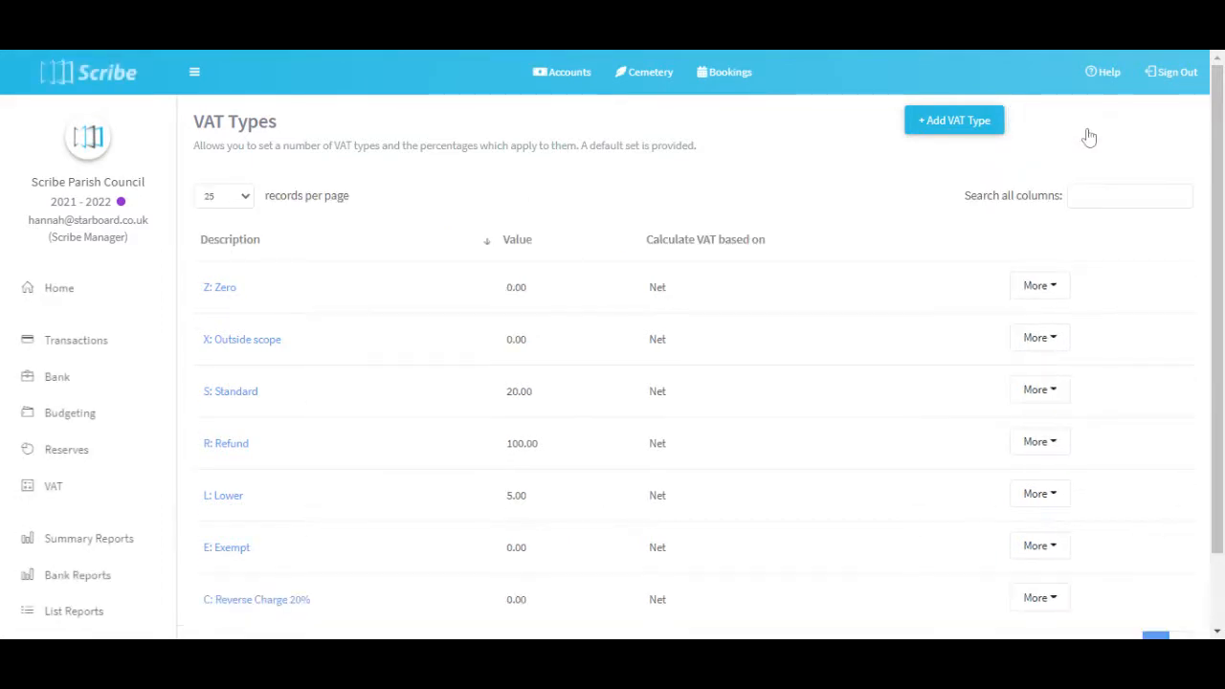
Start a new payment in the payments list and set its date to 01/07/2021.
scroll(262, 465, down, 2)
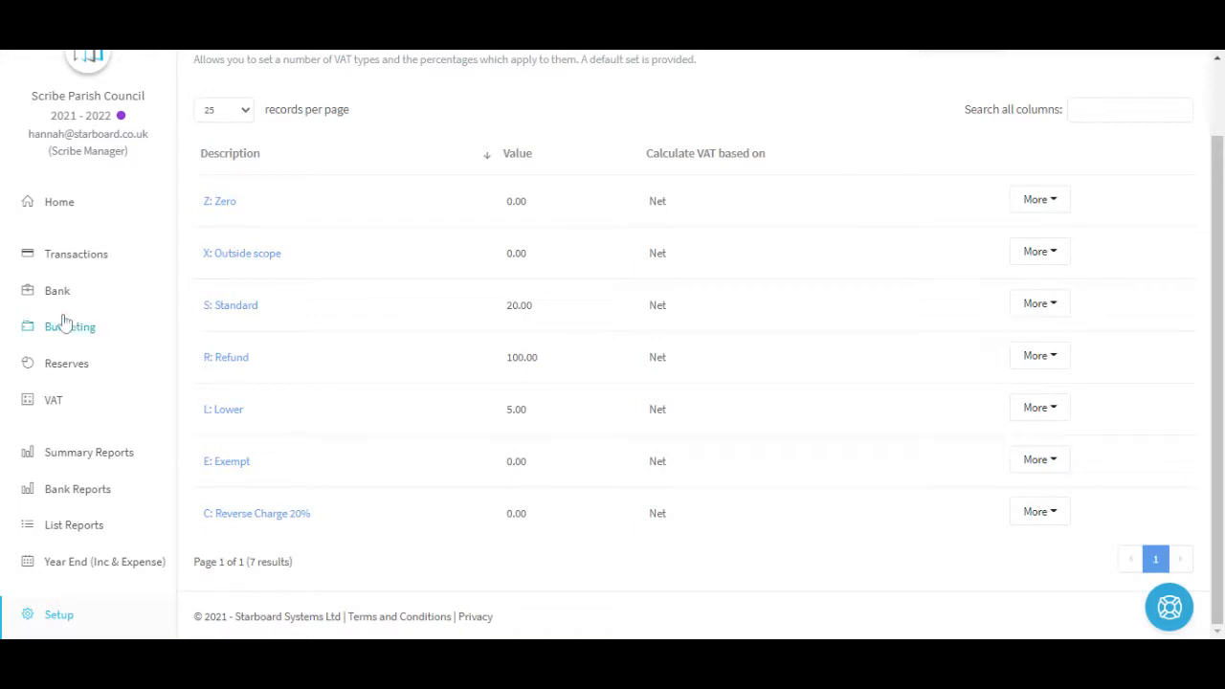
click(73, 260)
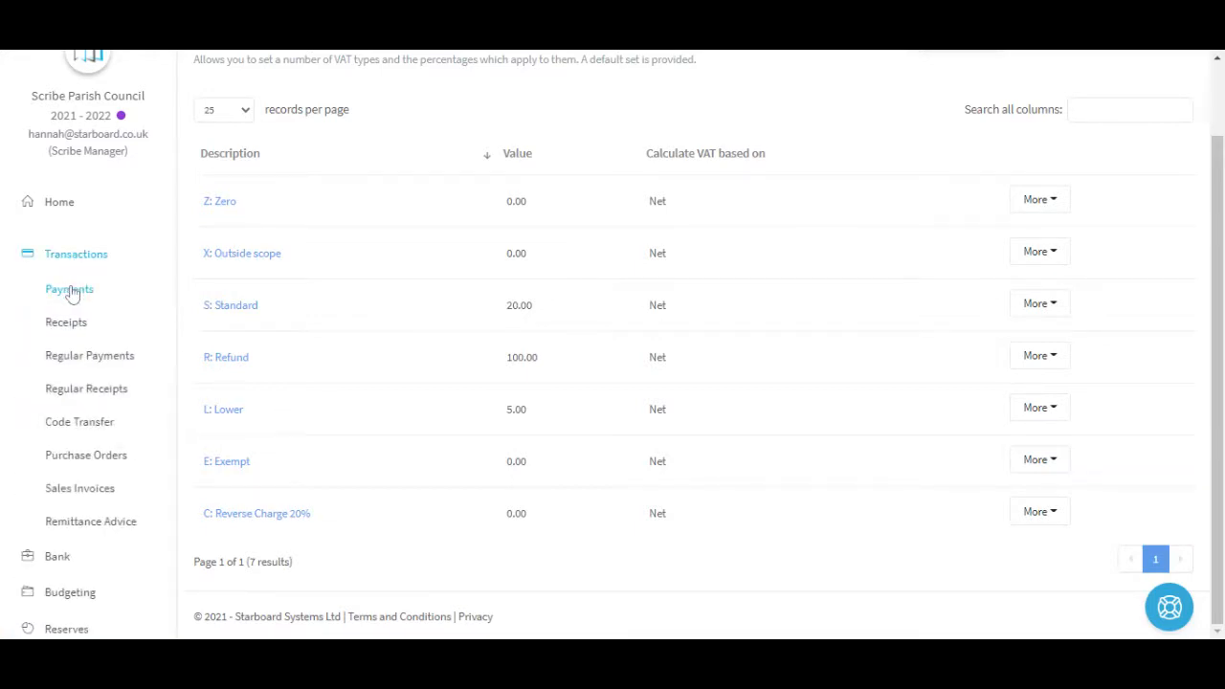
click(77, 289)
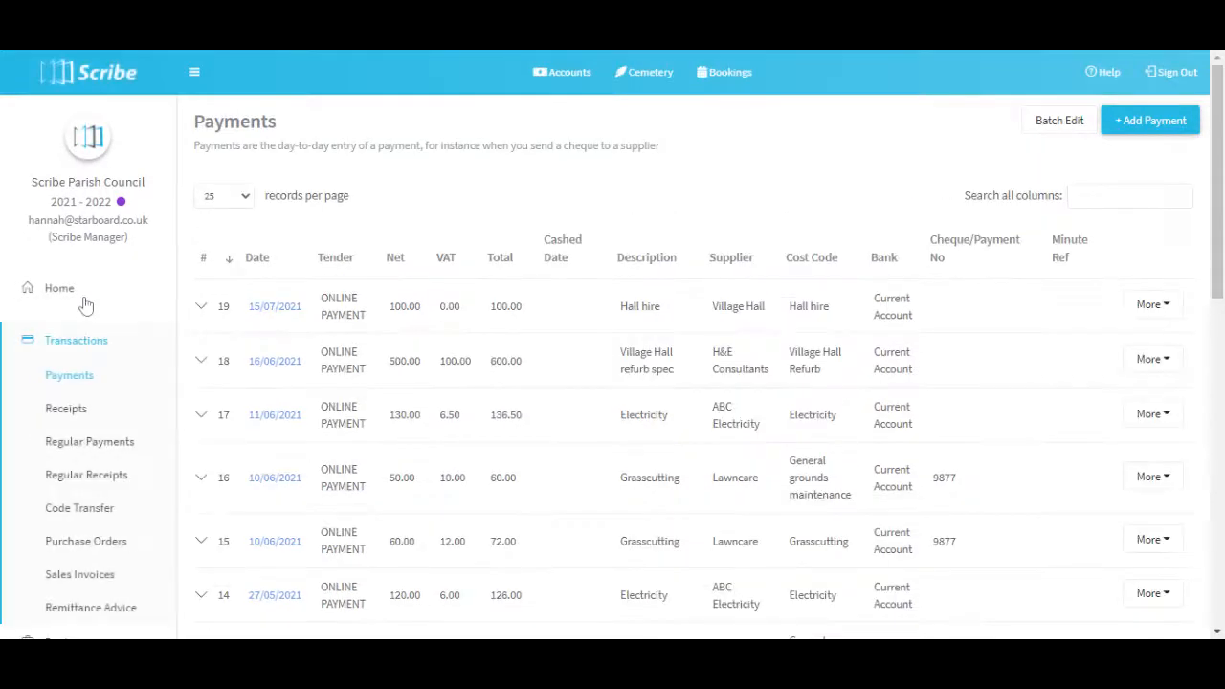
click(1131, 125)
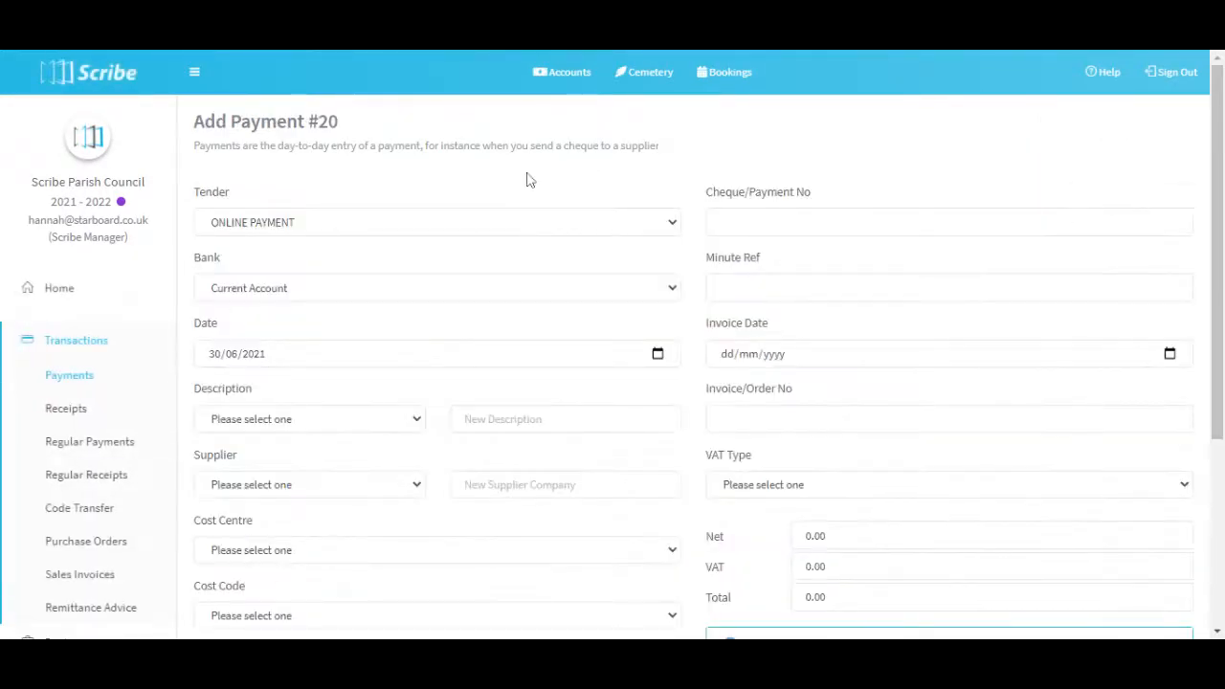
scroll(304, 304, down, 1)
click(649, 264)
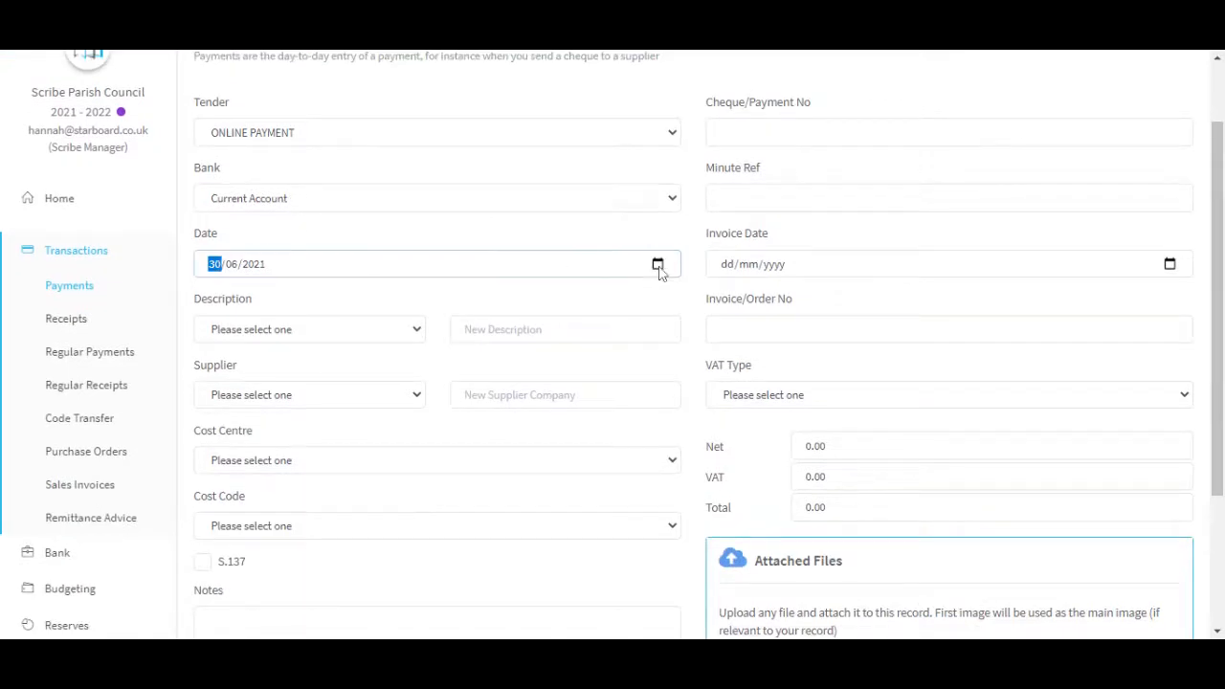
text(01072021)
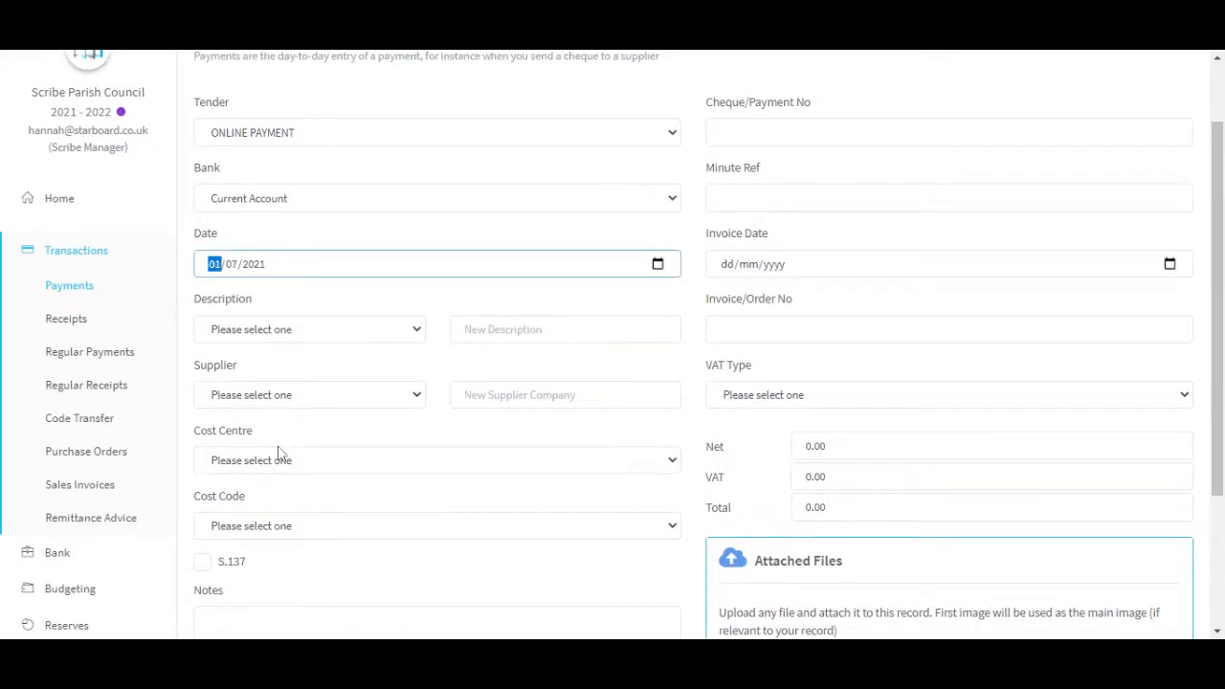
key(Tab)
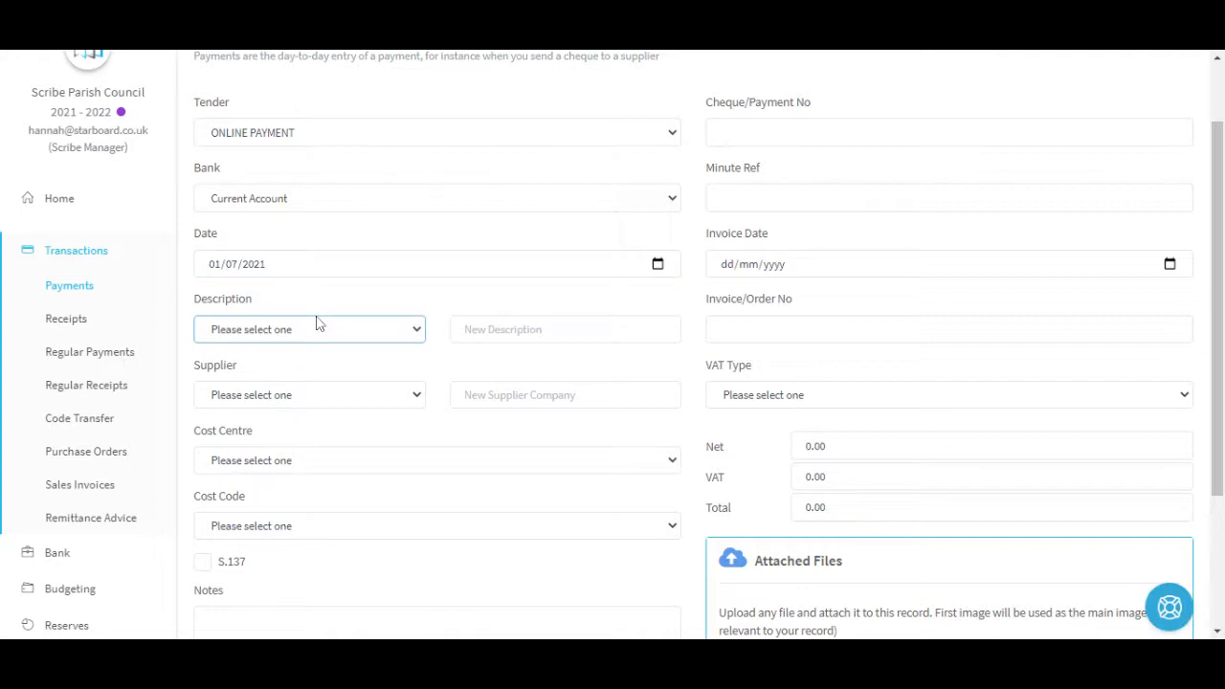
Enter Subscription as the payment's new description and Dropbox as its new supplier.
click(465, 329)
text(Subscription)
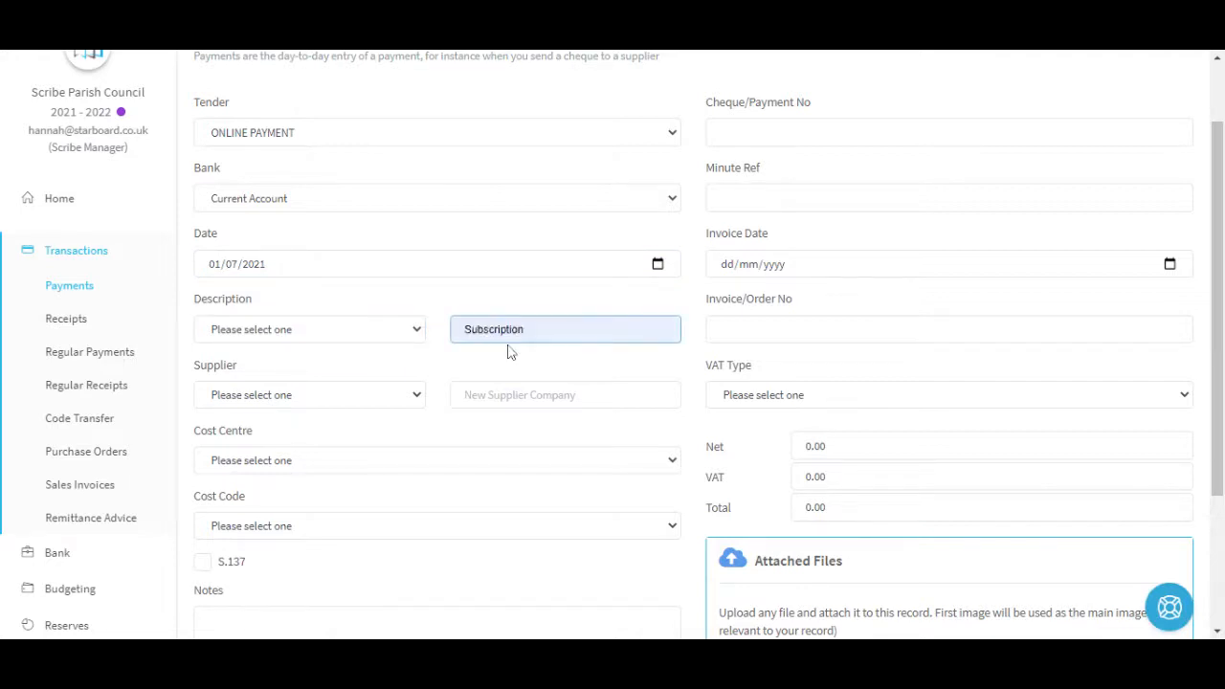
key(Return)
key(Tab)
text(Drop)
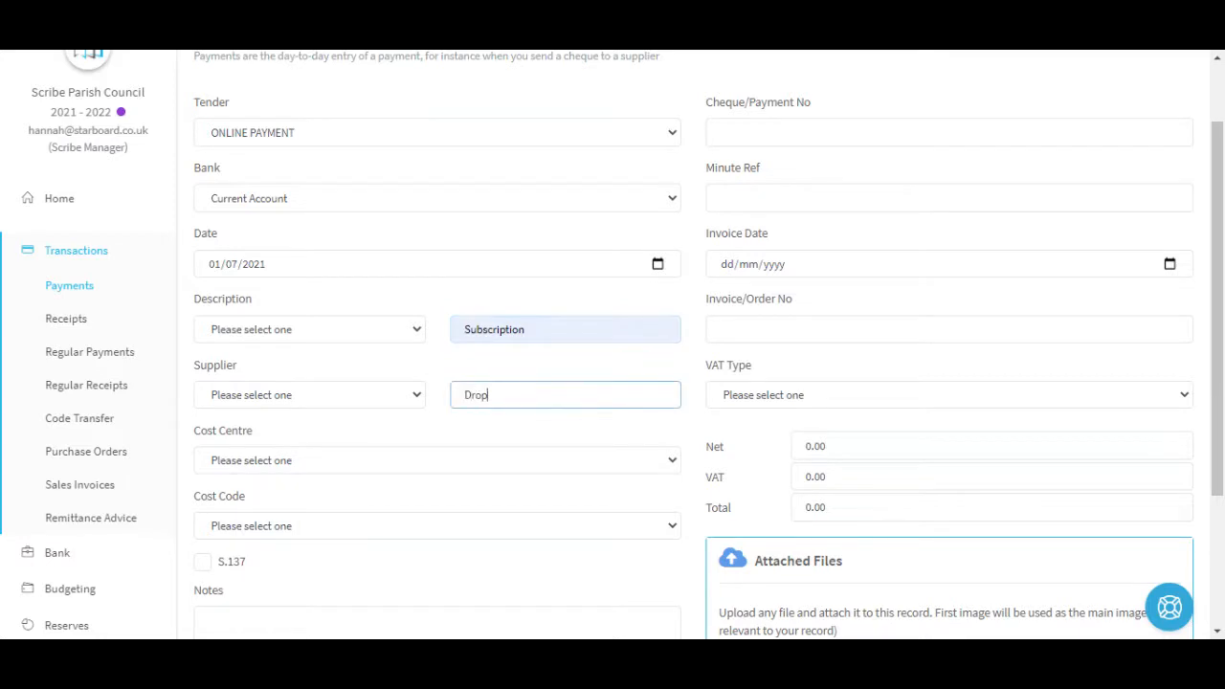
key(Down)
key(Return)
Assign the payment to the Office Costs cost centre and the IT Services & Equipment : 18 cost code.
scroll(243, 407, down, 1)
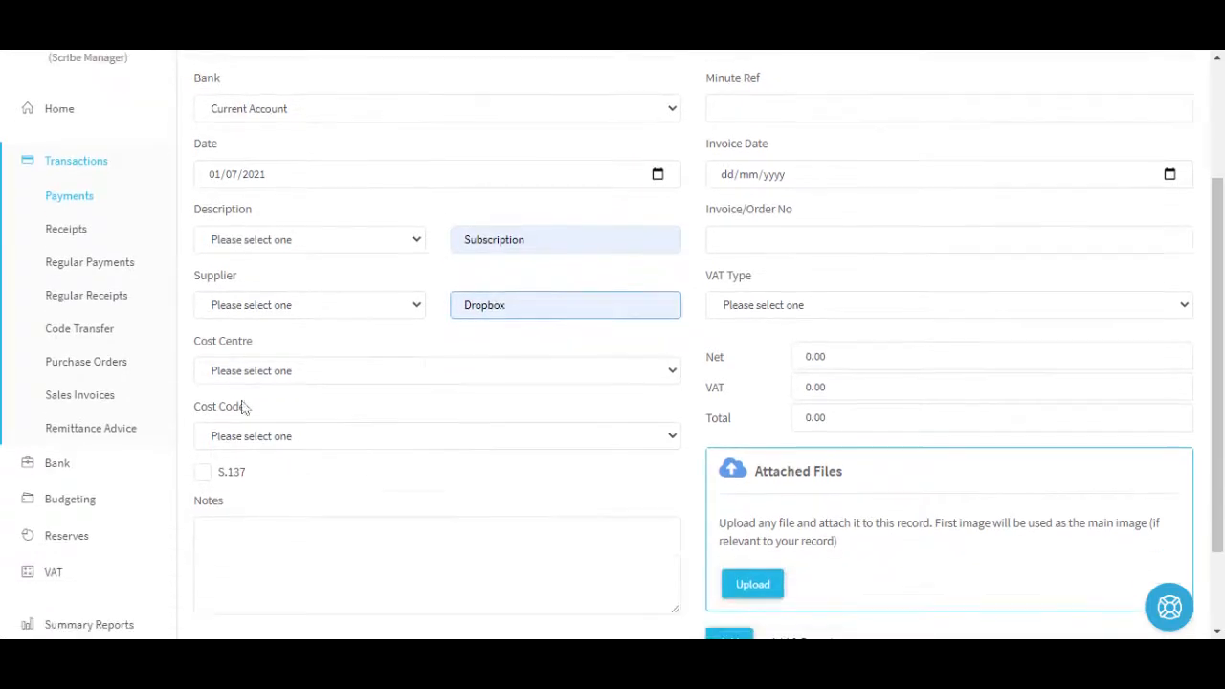
click(250, 373)
click(262, 394)
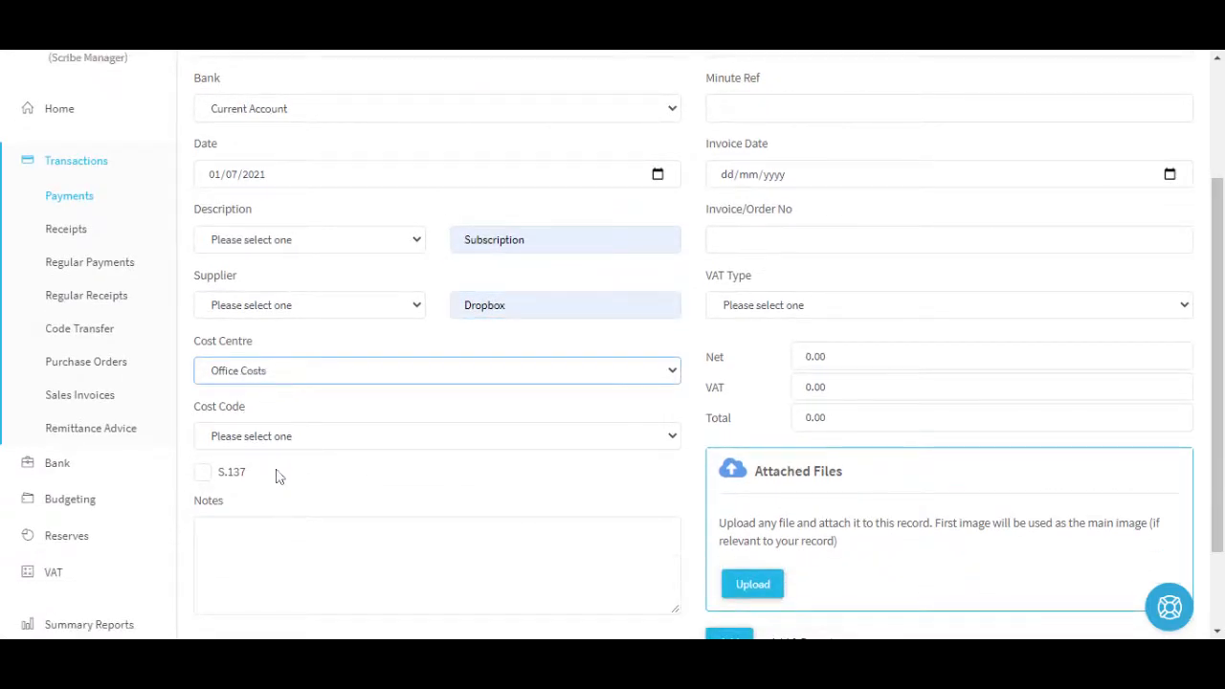
click(282, 446)
click(287, 467)
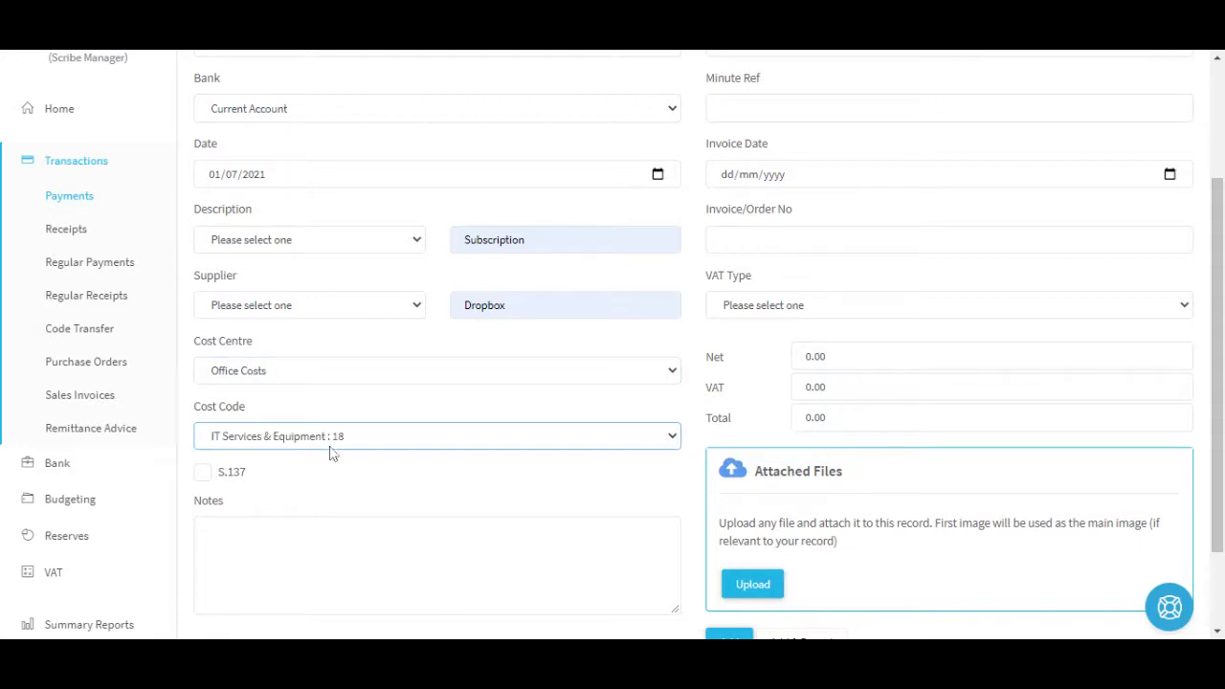
Set the VAT type to C: Reverse Charge 20% and the net amount to 200, and add the payment.
scroll(787, 289, up, 1)
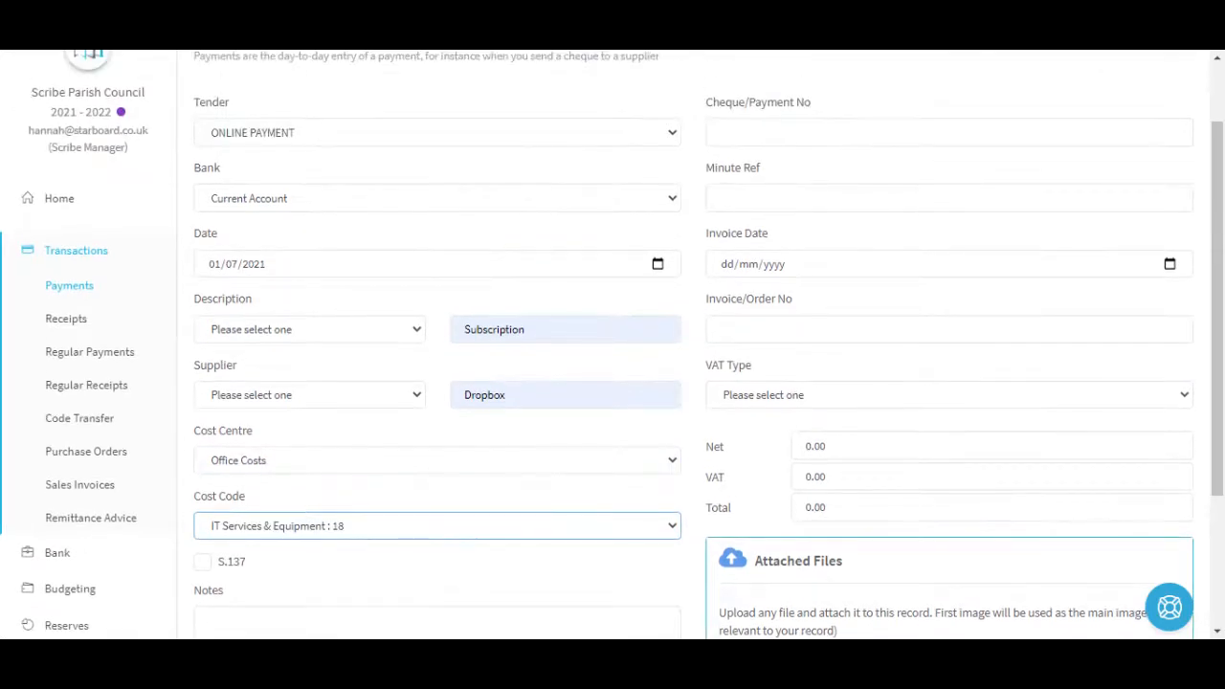
click(796, 406)
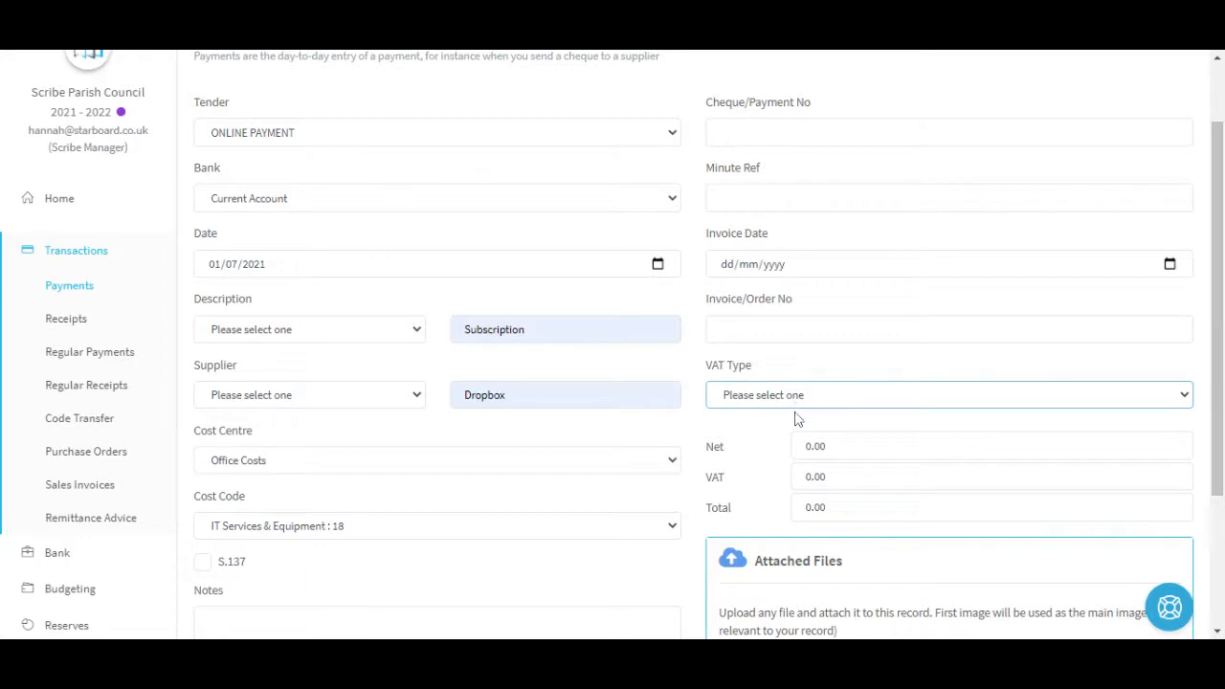
click(790, 484)
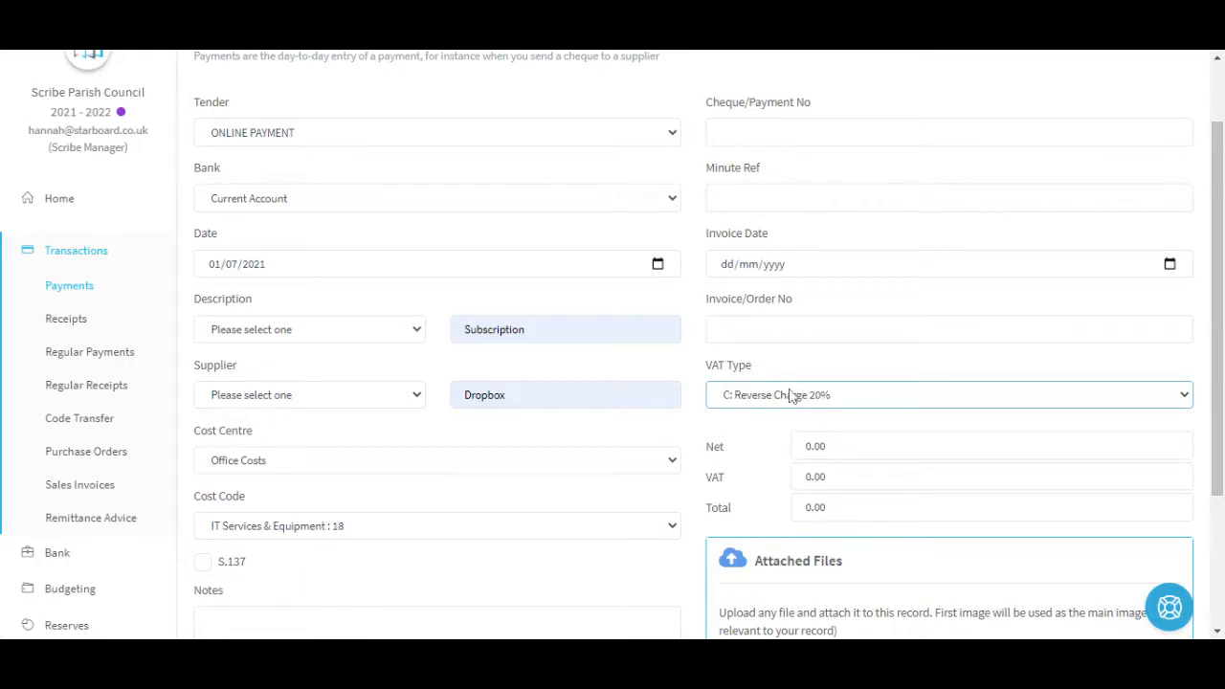
click(820, 443)
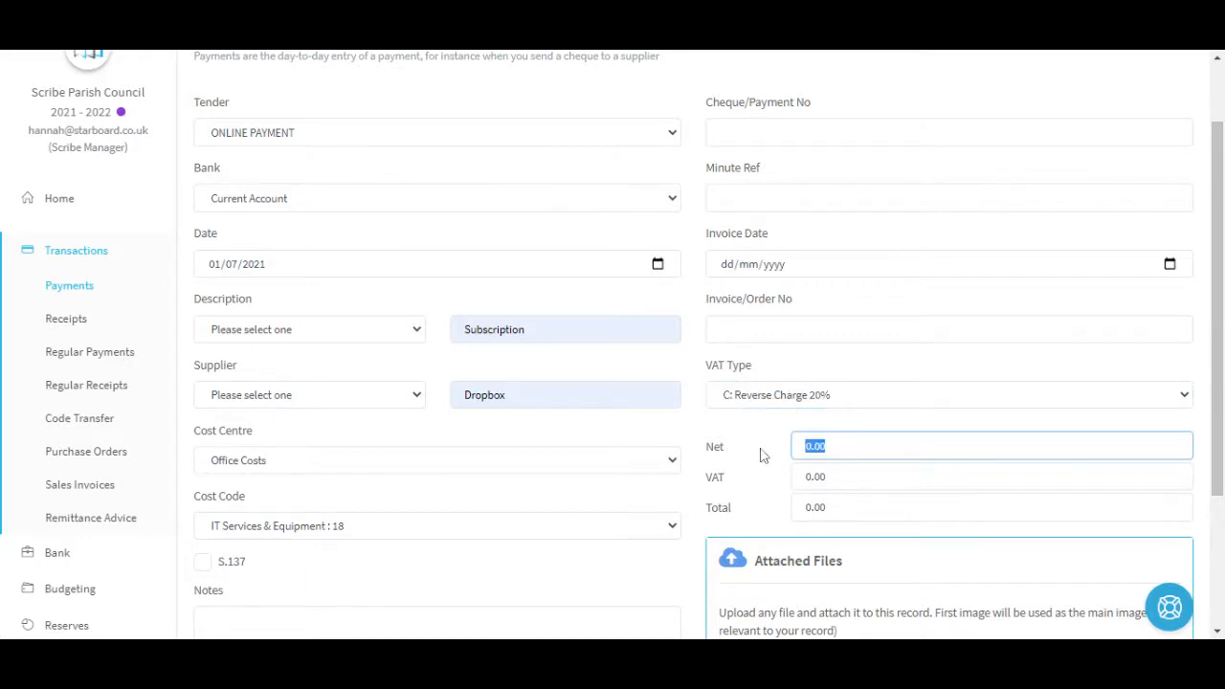
text(200)
key(Tab)
scroll(773, 446, down, 1)
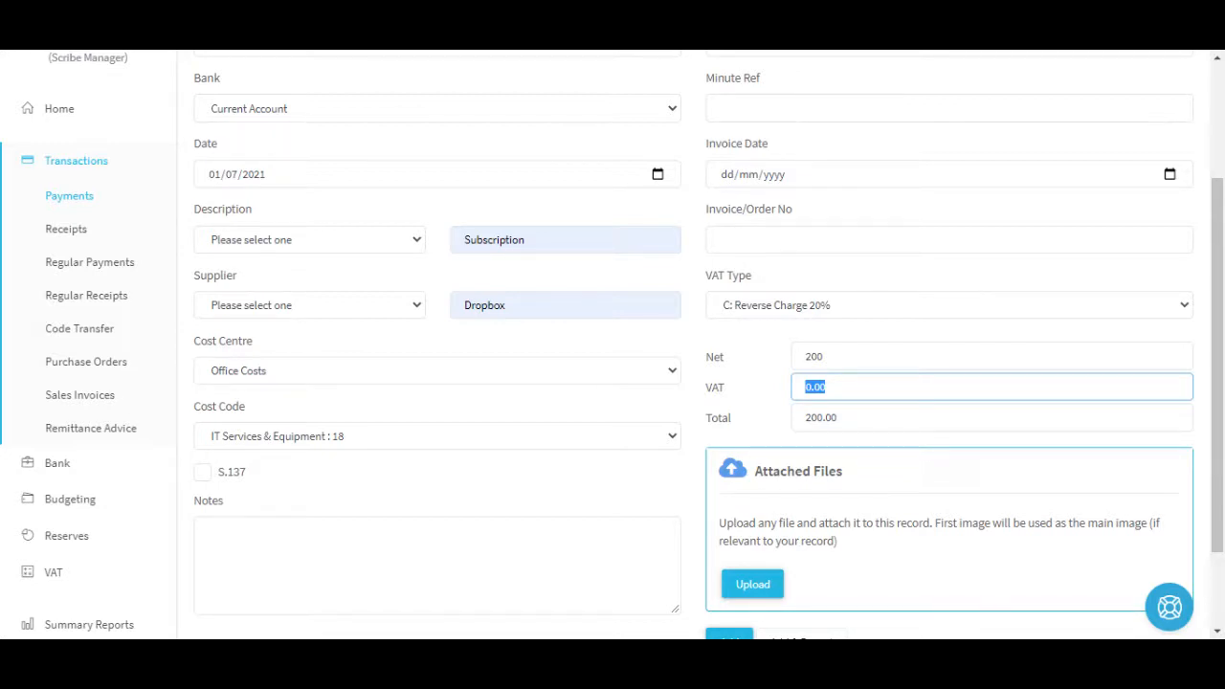
scroll(726, 555, down, 1)
click(727, 553)
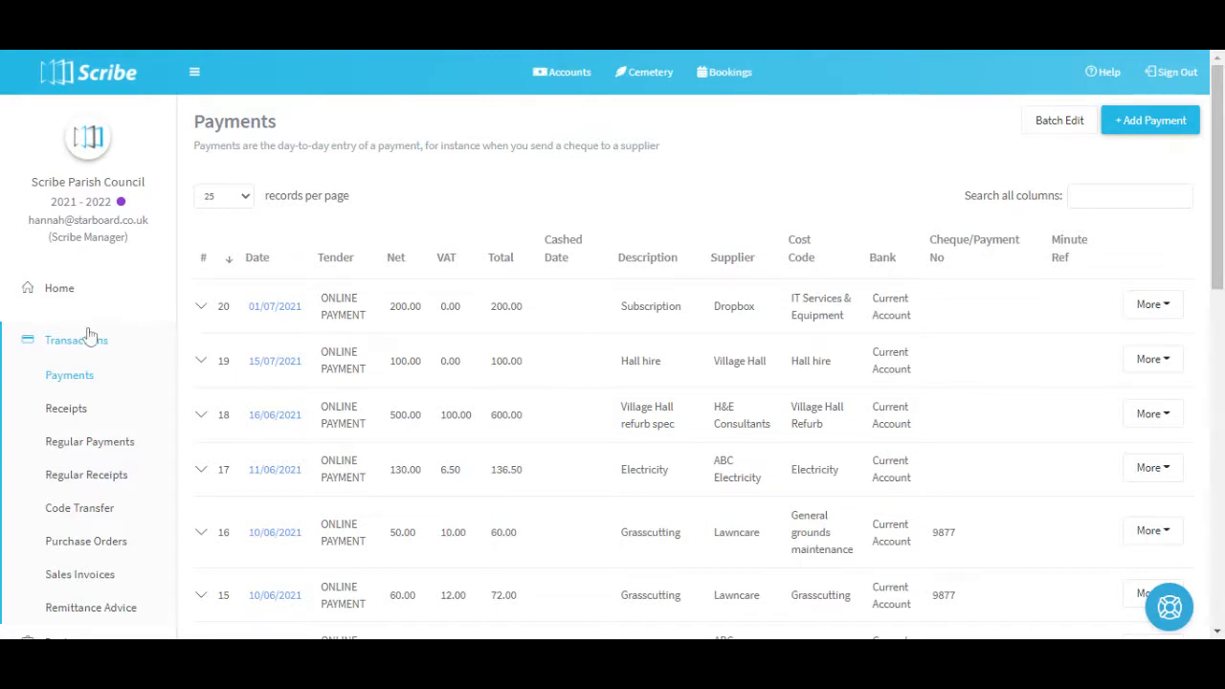
Generate the VAT 100 report for Quarter 2.
scroll(96, 334, down, 2)
click(82, 570)
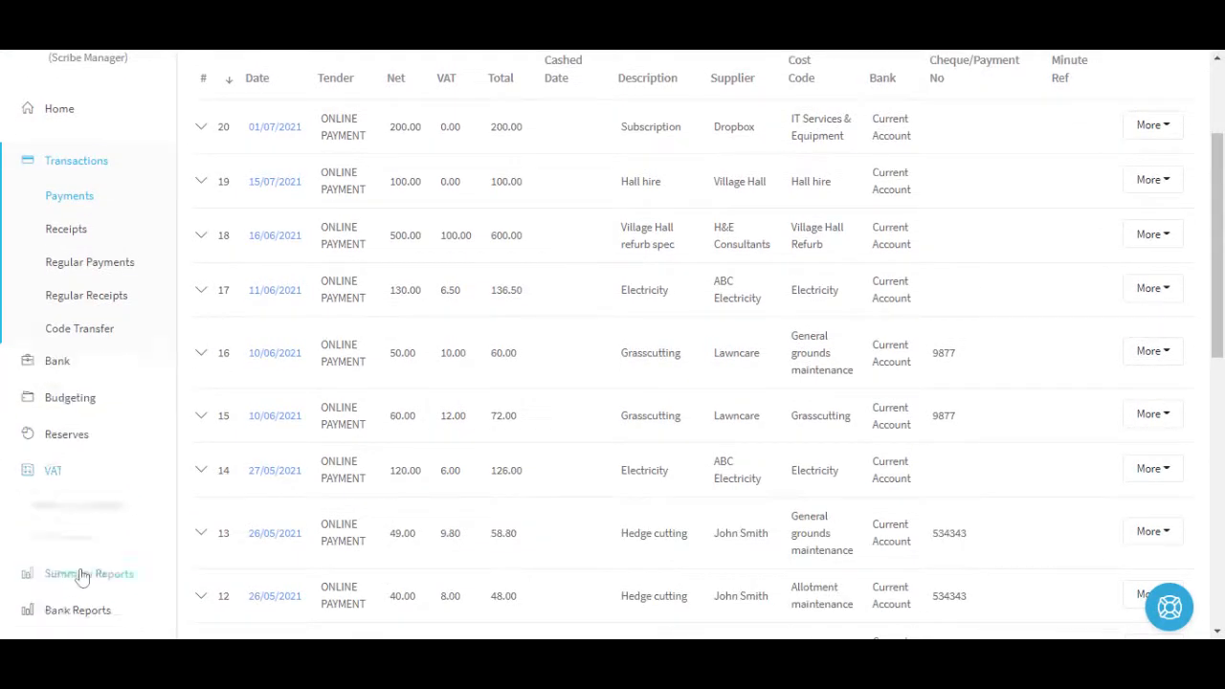
scroll(102, 300, down, 1)
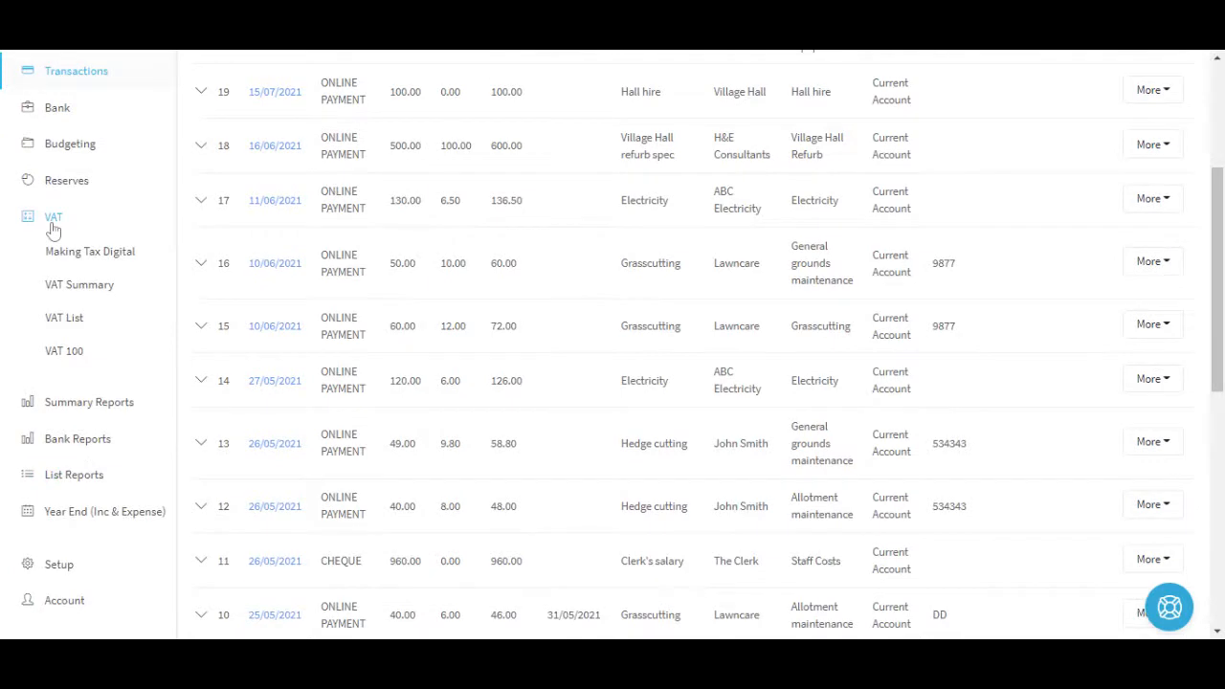
click(65, 354)
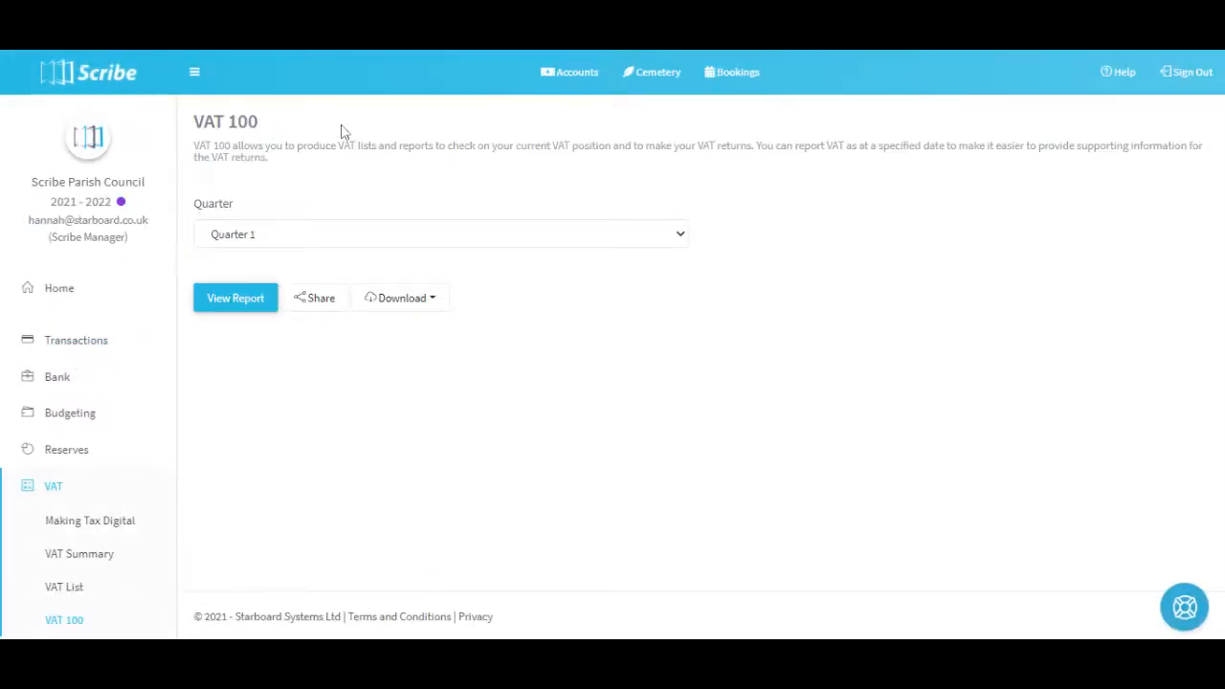
click(273, 244)
click(268, 274)
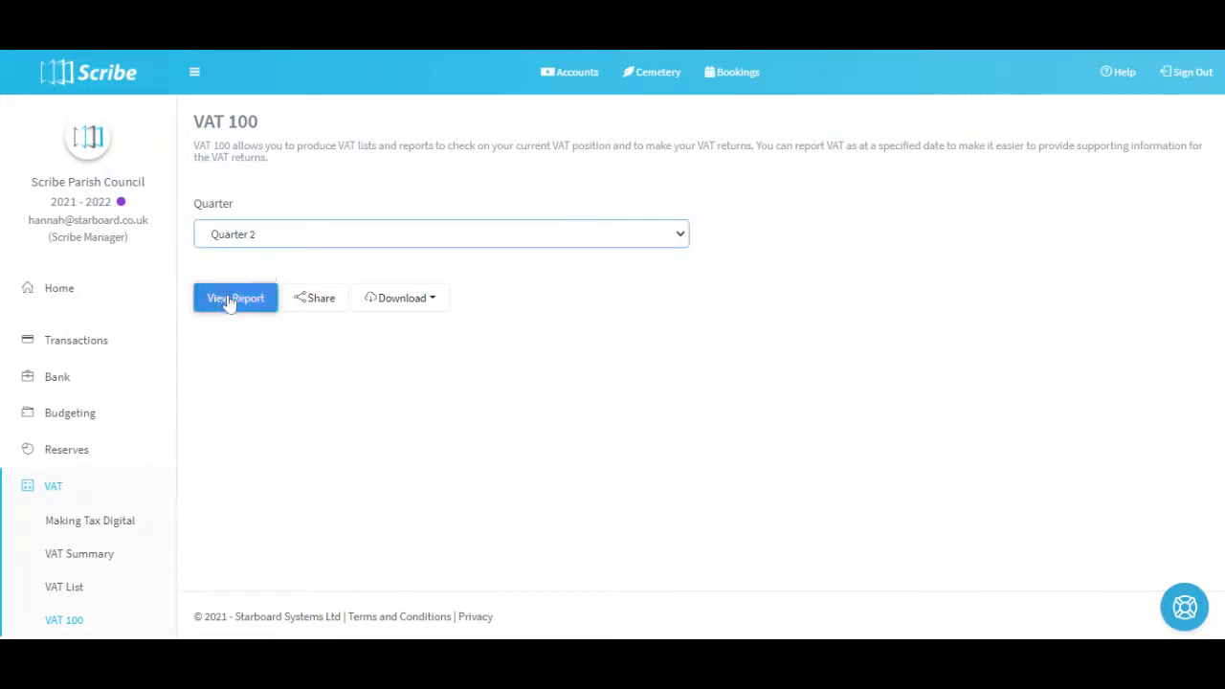
click(232, 300)
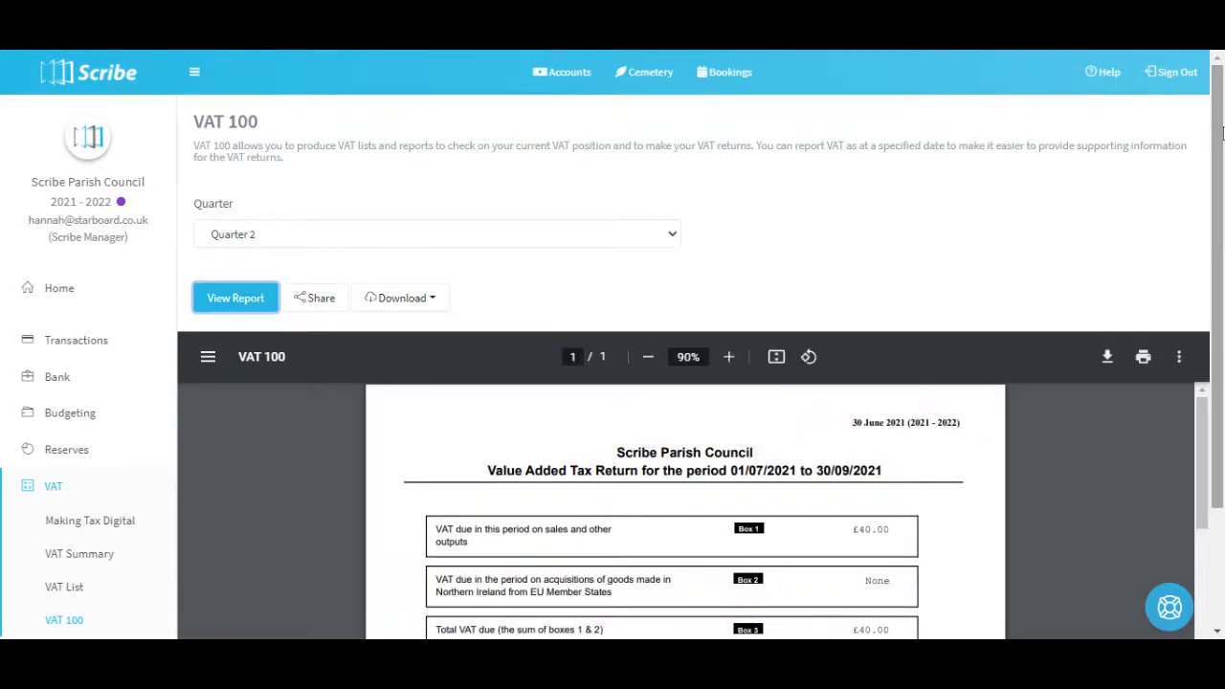
Examine the VAT 100 return from Box 1 to Box 9 and the reverse charge notes beneath the boxes.
scroll(650, 287, down, 2)
scroll(1043, 365, down, 1)
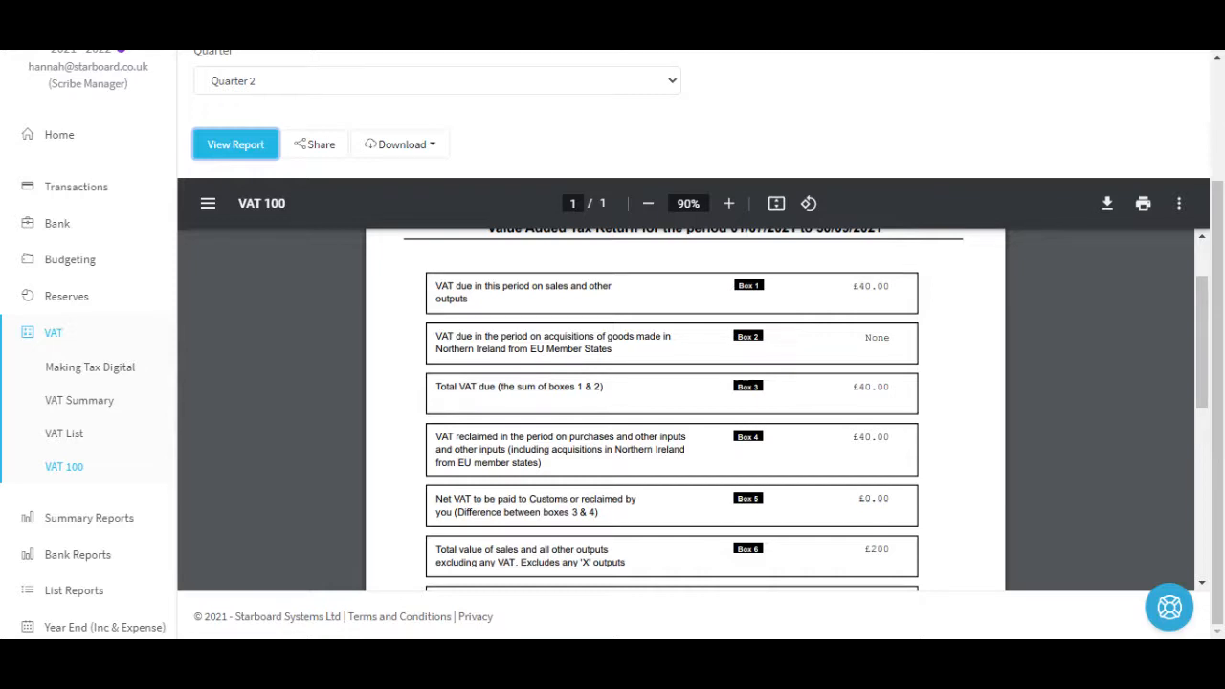
scroll(845, 514, down, 4)
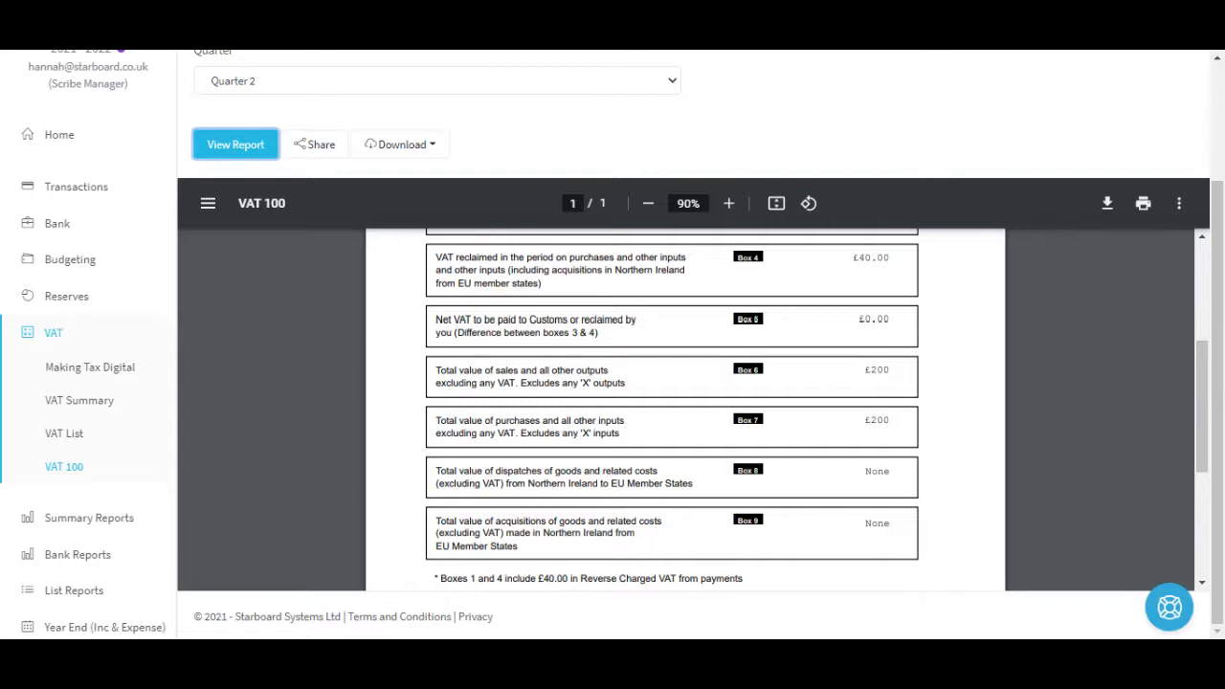
scroll(839, 378, down, 2)
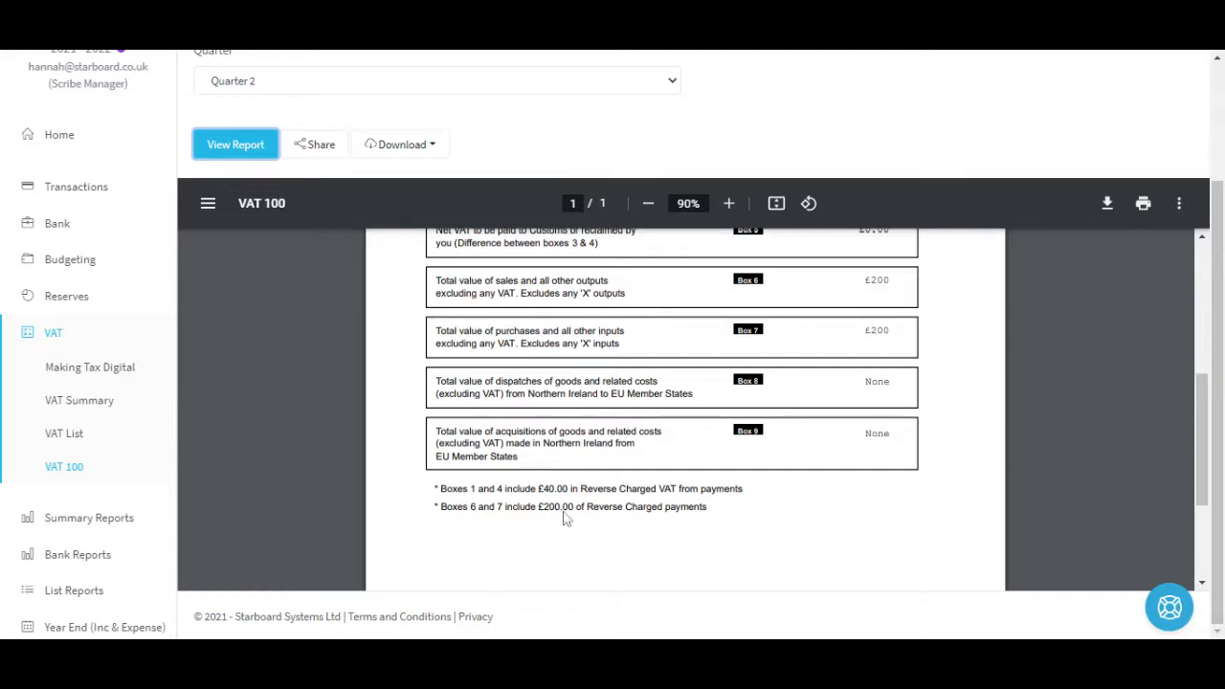
Generate the VAT List report for Quarter 2 and examine its payments and reverse charge VAT total.
click(74, 440)
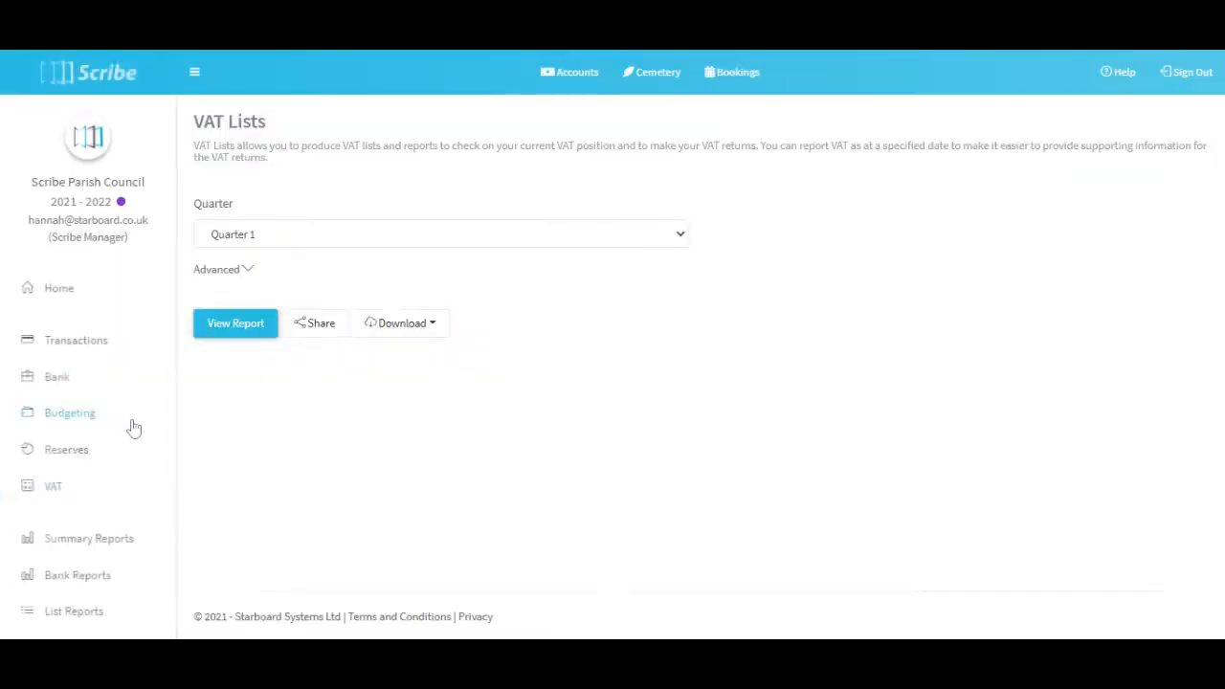
click(244, 256)
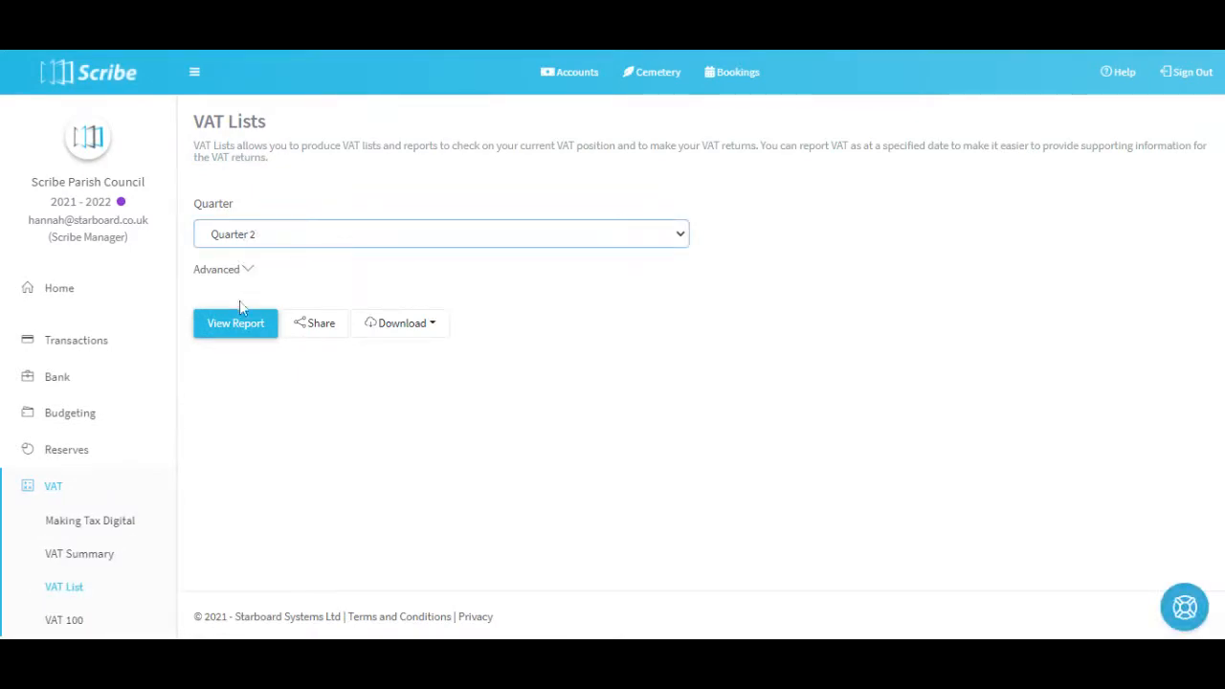
click(238, 316)
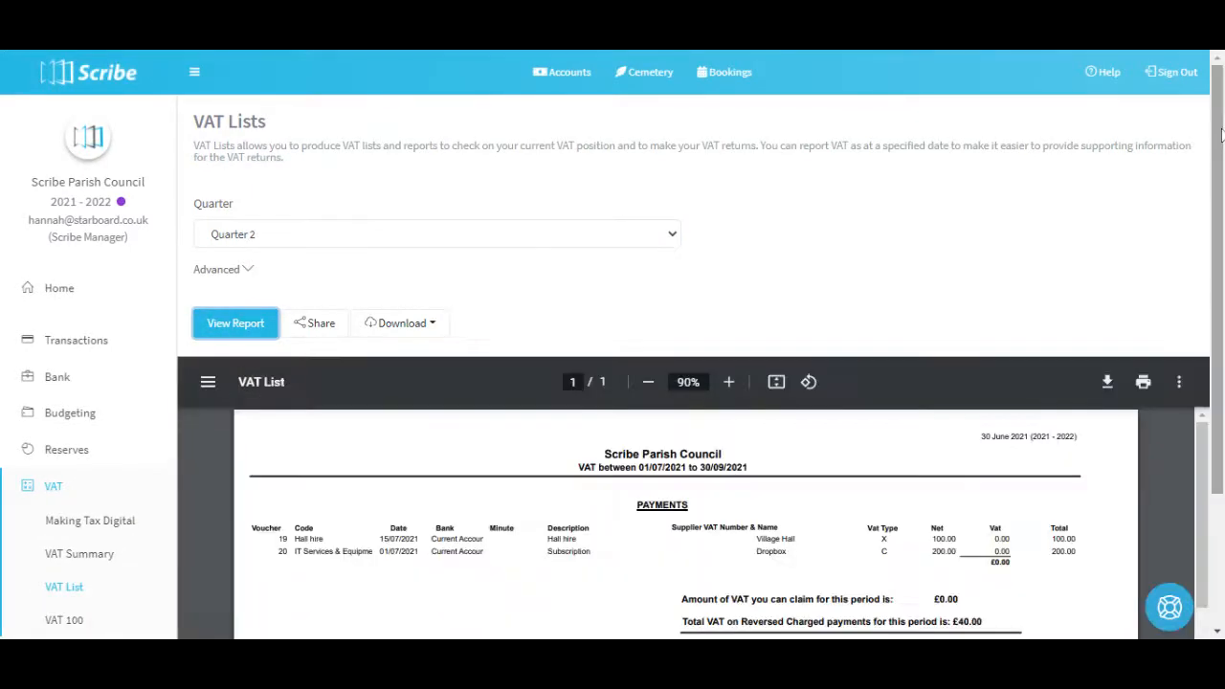
scroll(1221, 134, down, 2)
scroll(1048, 414, down, 1)
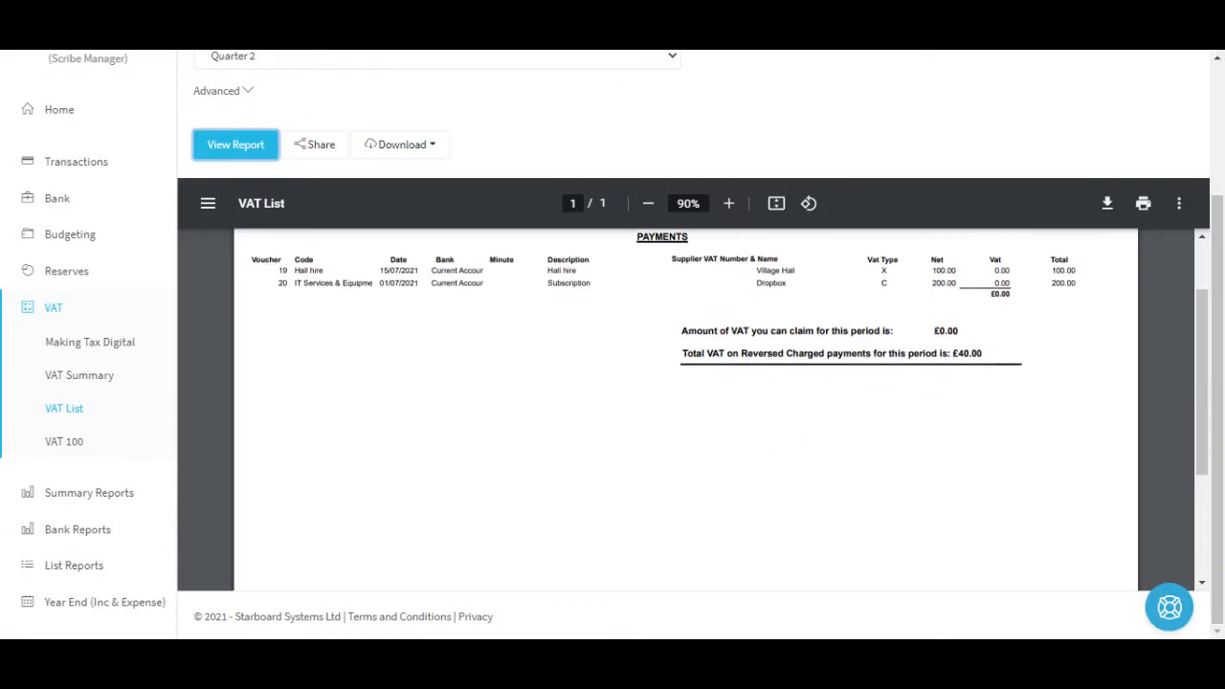
scroll(957, 382, up, 1)
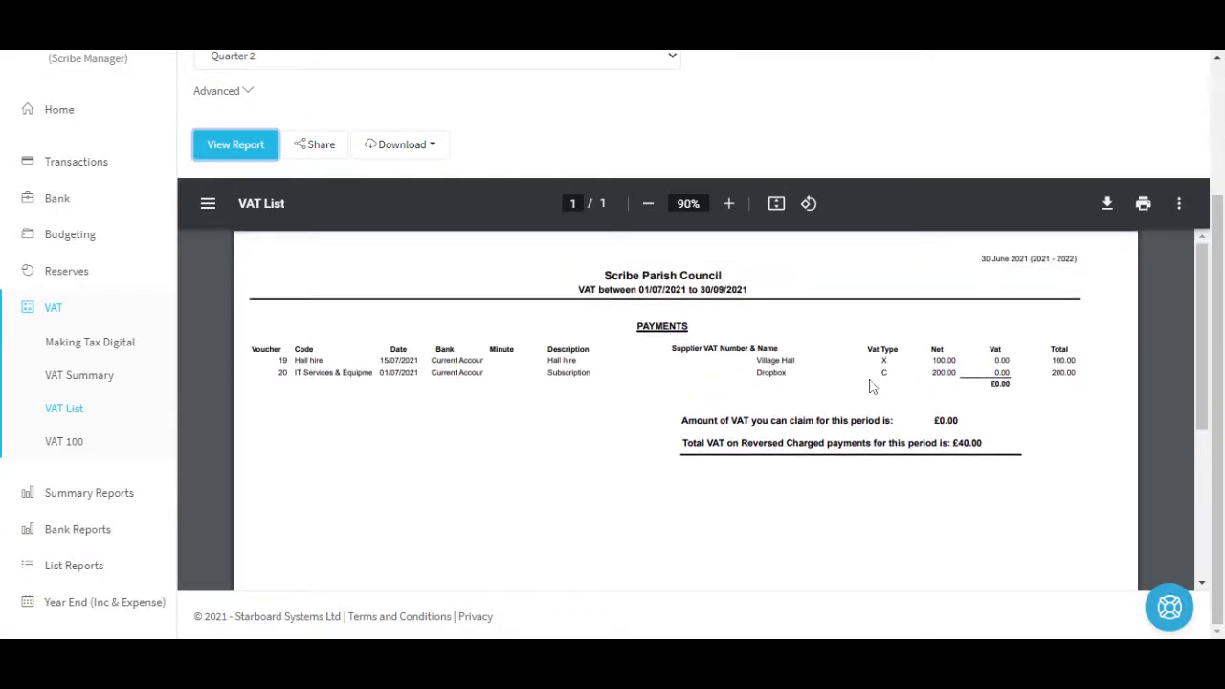